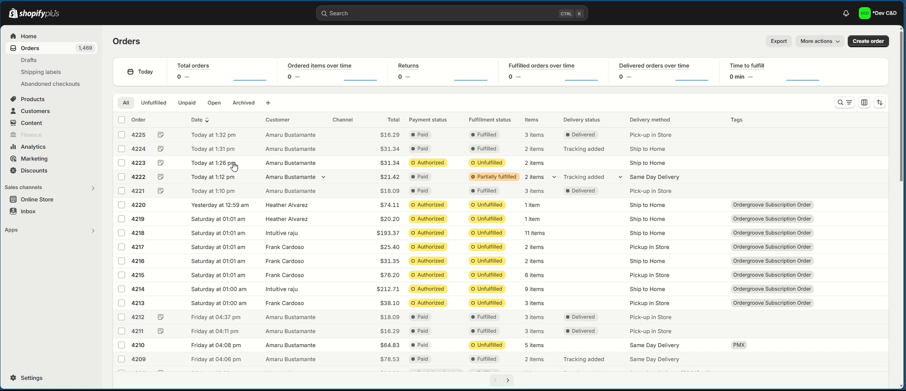
Step: Open order 4224, the paid and fulfilled FedEx test order, from the Orders list
click(144, 149)
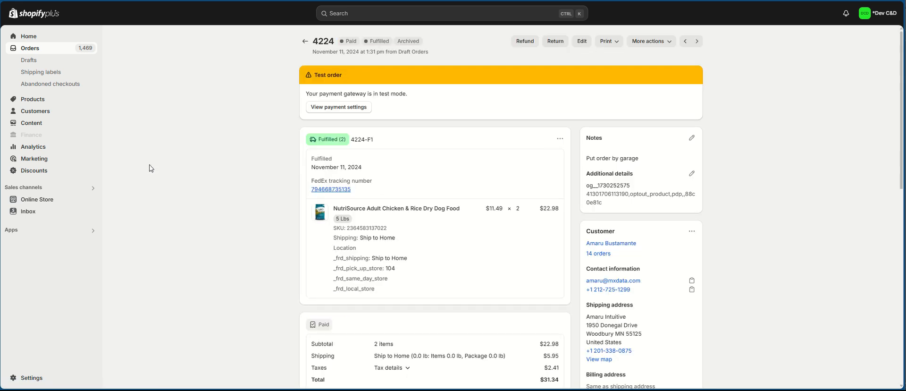
Step: Duplicate order 4224 into new draft #D1802
click(650, 42)
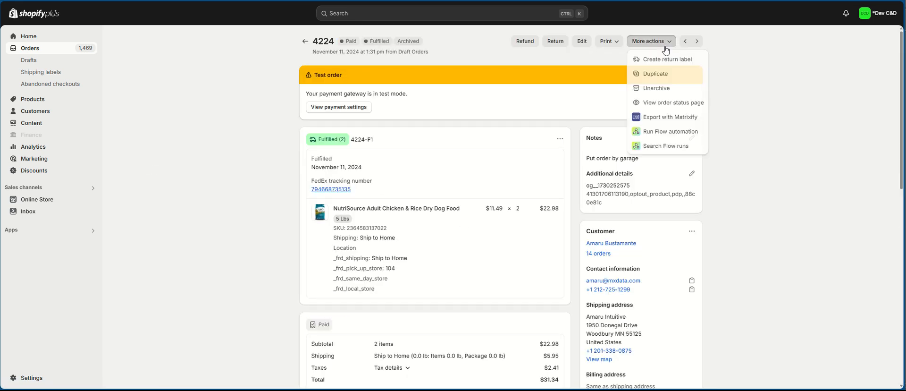
click(656, 73)
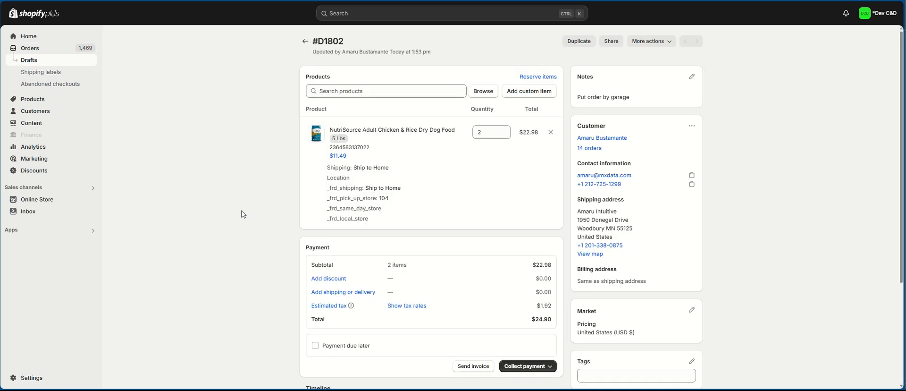
scroll(242, 214, down, 2)
Step: Add Ship to Home shipping at $5.95 for a $31.34 total, then pay by credit card
click(336, 207)
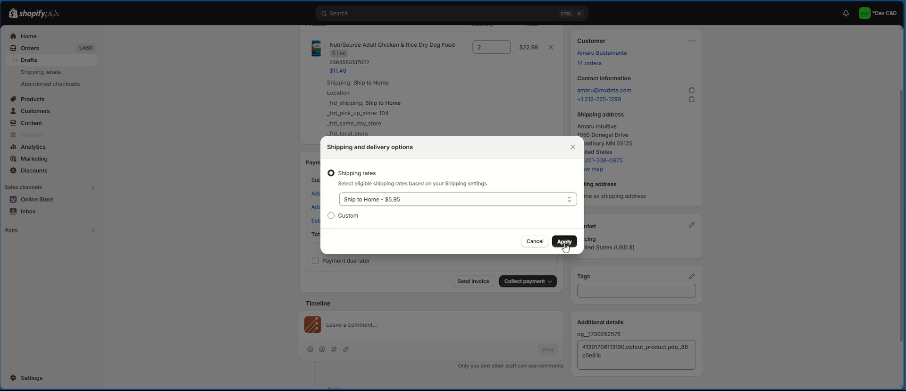
click(564, 239)
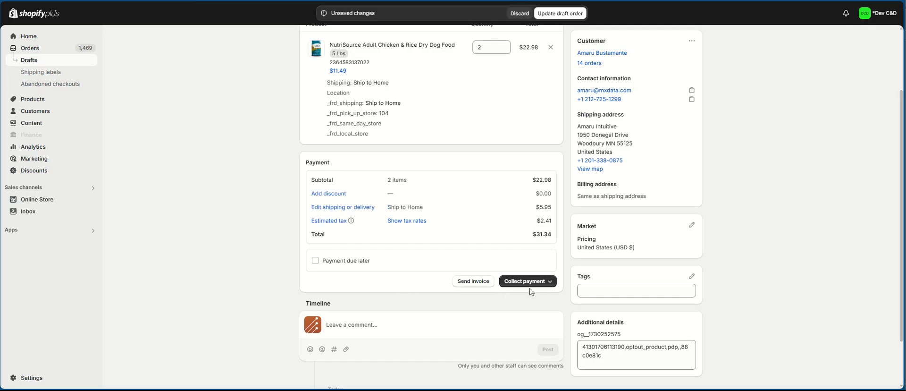
click(545, 281)
click(536, 298)
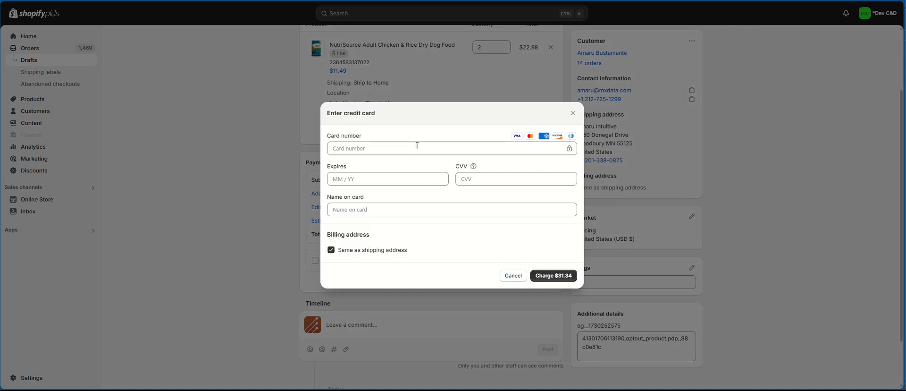
Step: Enter the test card details and cardholder name, then charge $31.34 to create order 4226
click(419, 148)
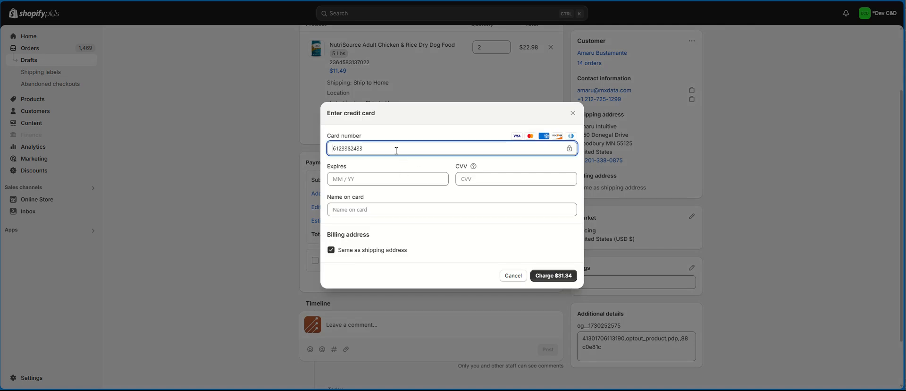
drag(389, 148, 311, 161)
text(4111111111111)
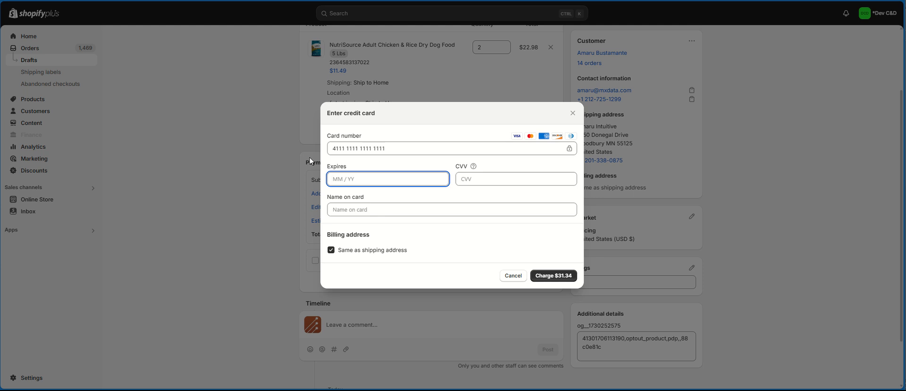
text(1111026)
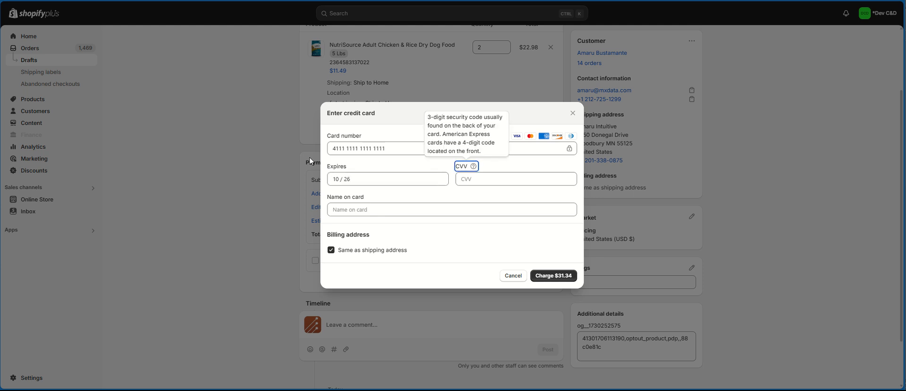
text(254)
key(Tab)
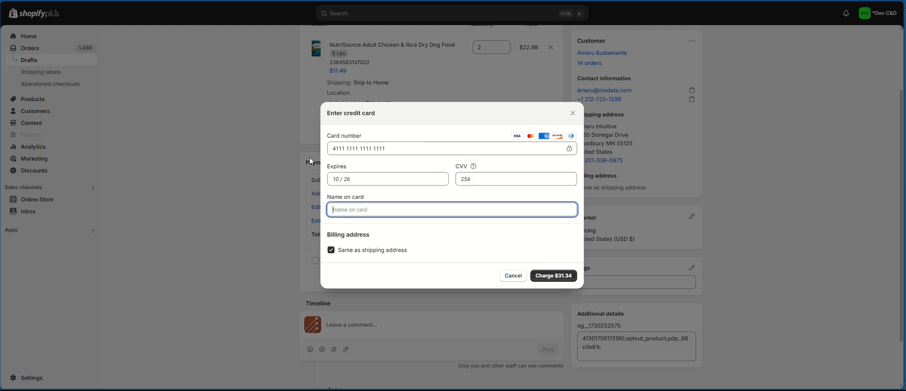
text(Justin Tyme)
click(548, 275)
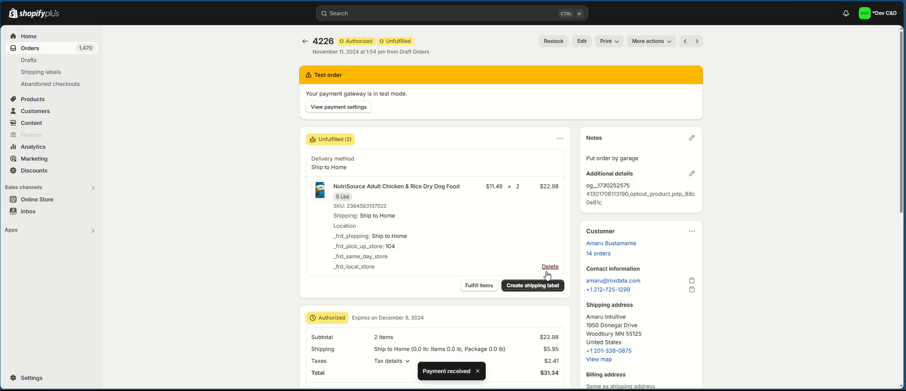
Step: Scroll through order 4226's timeline and back up to review the new order
scroll(472, 235, down, 3)
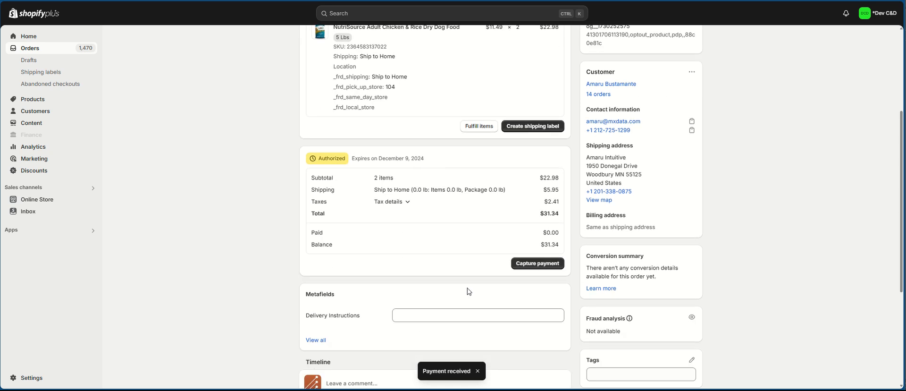
scroll(472, 292, down, 3)
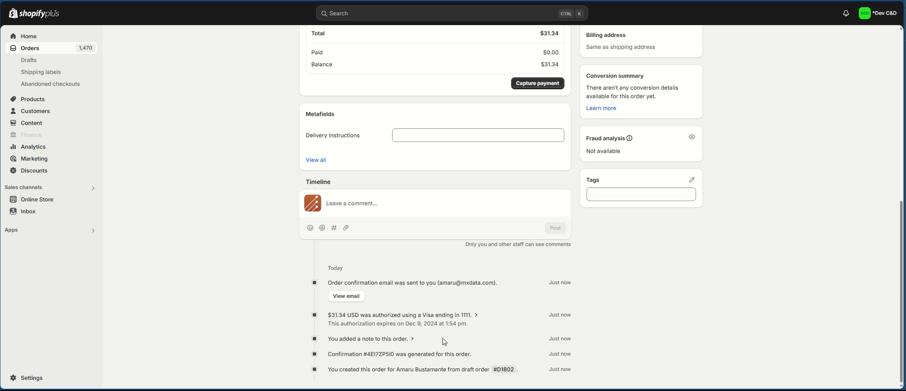
scroll(202, 260, up, 7)
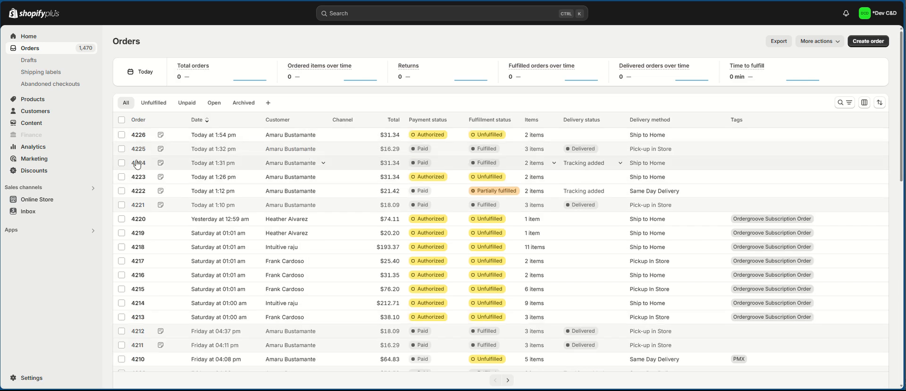
Step: Open order 4225 and duplicate it into a new draft
click(139, 149)
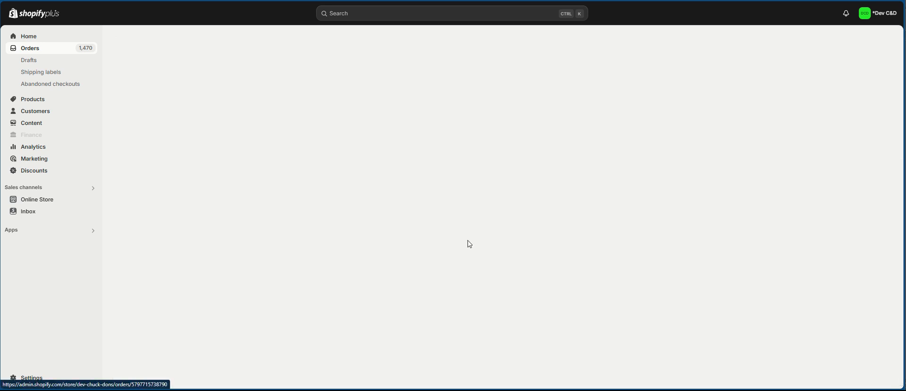
click(670, 41)
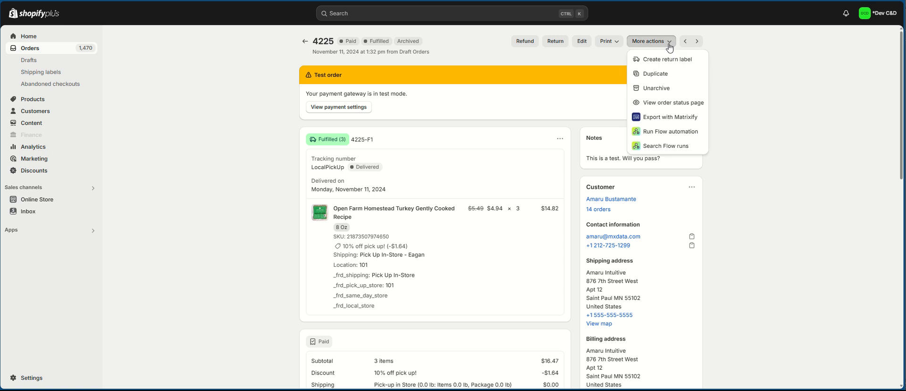
click(665, 73)
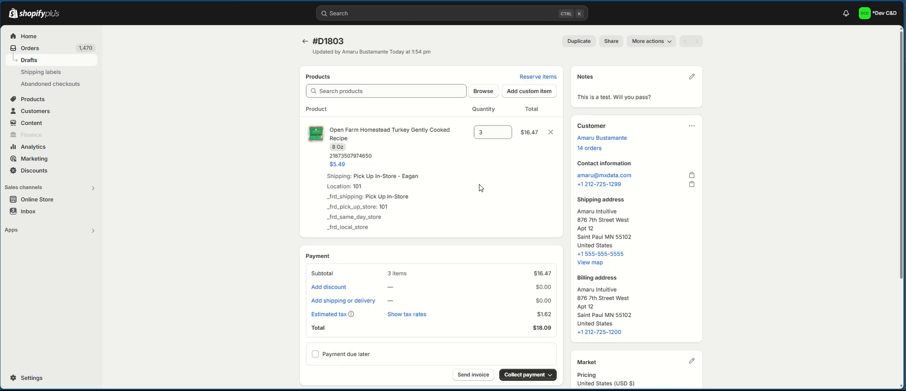
scroll(470, 236, down, 4)
Step: Apply pickup-discount and free Pick-up in Store shipping for a $16.29 total, then pay by card
click(329, 159)
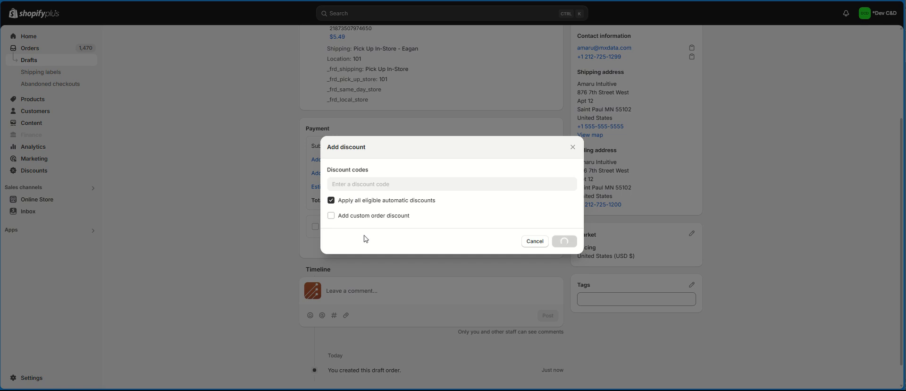
click(550, 252)
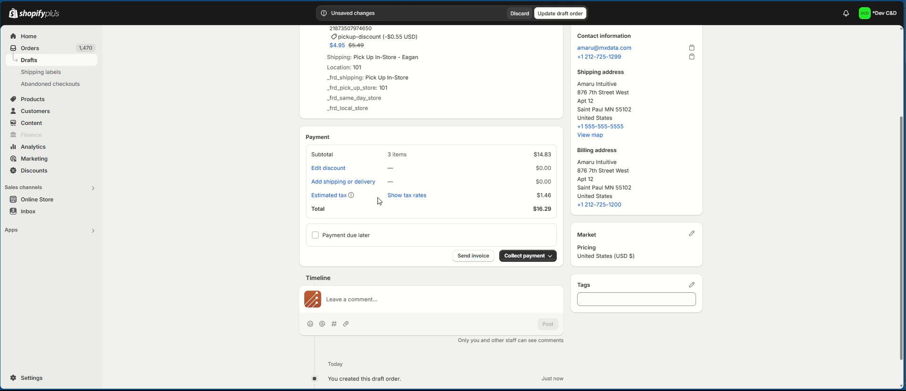
click(361, 182)
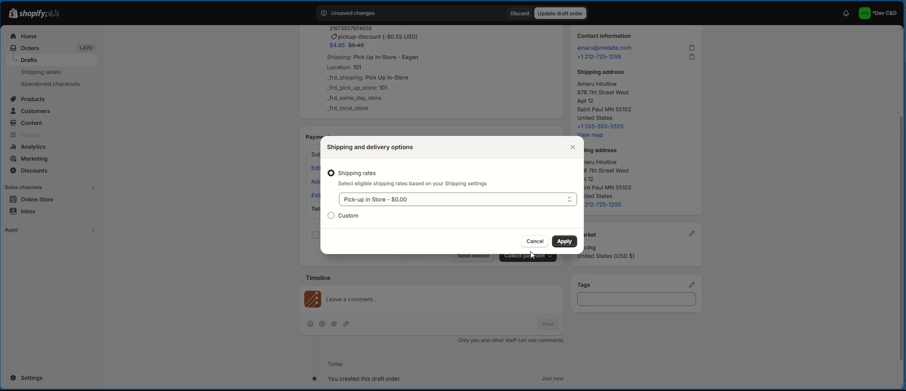
click(564, 241)
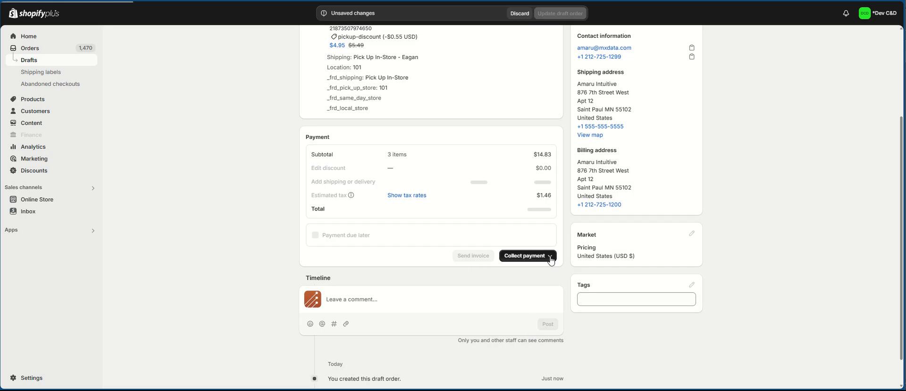
click(550, 259)
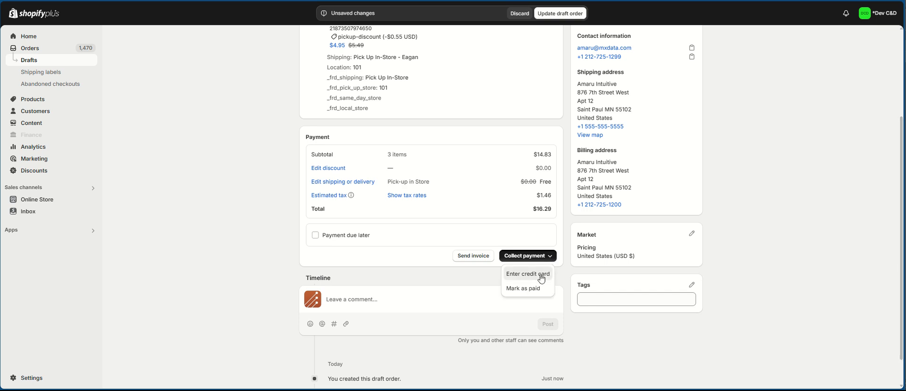
click(542, 275)
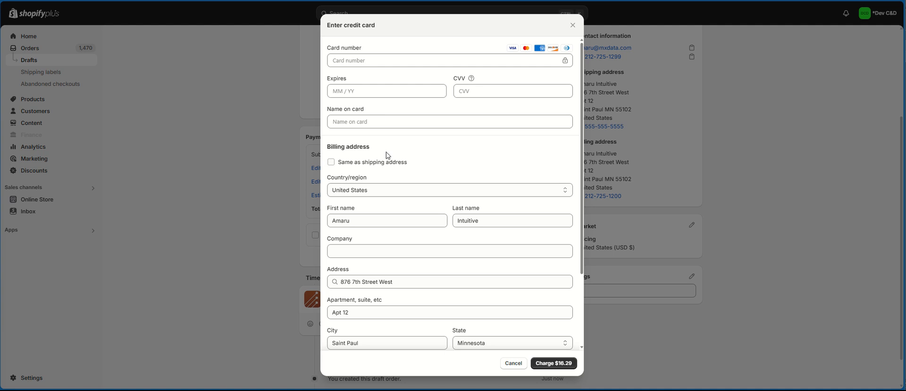
Step: Enter the test card number, expiry 11/27, security code and cardholder name, then charge $16.29
click(371, 61)
text(4111 1)
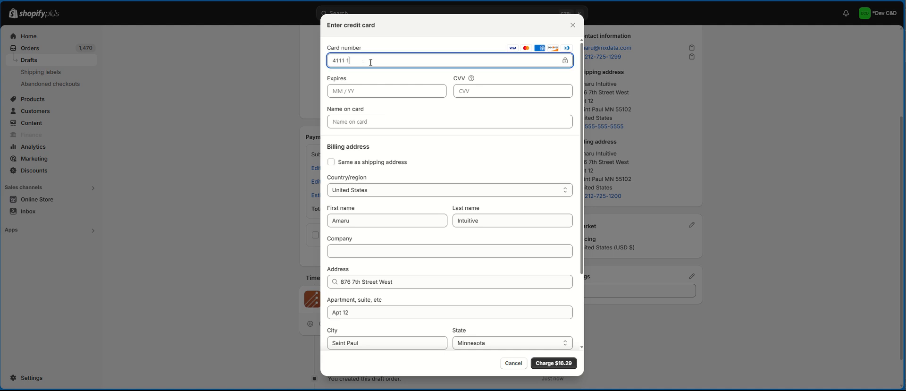
text(111 1111 1111)
key(Tab)
text(1127)
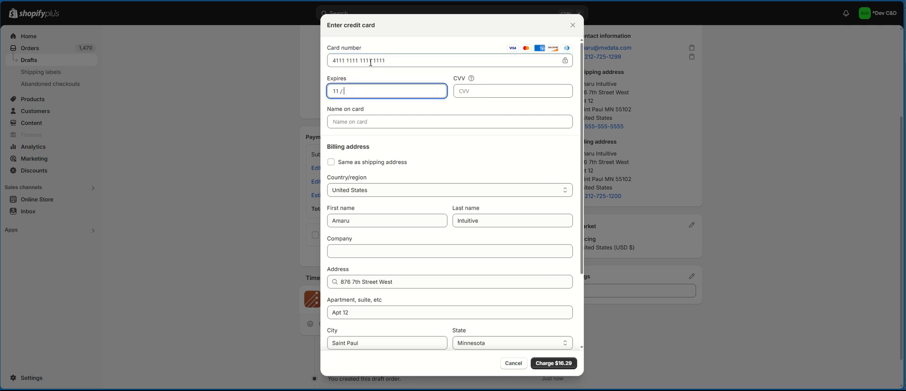
key(Tab)
key(Tab)
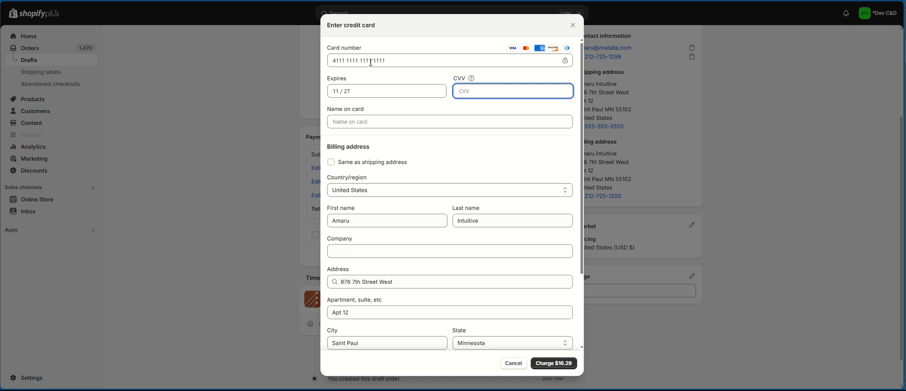
text(358)
click(359, 126)
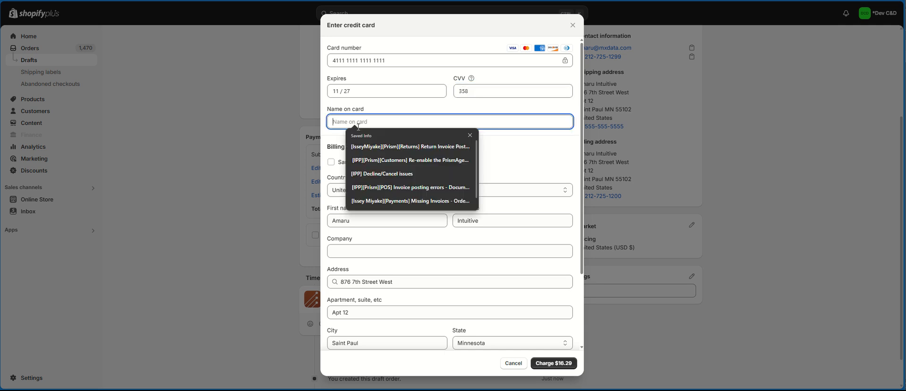
text(Justin Tyme)
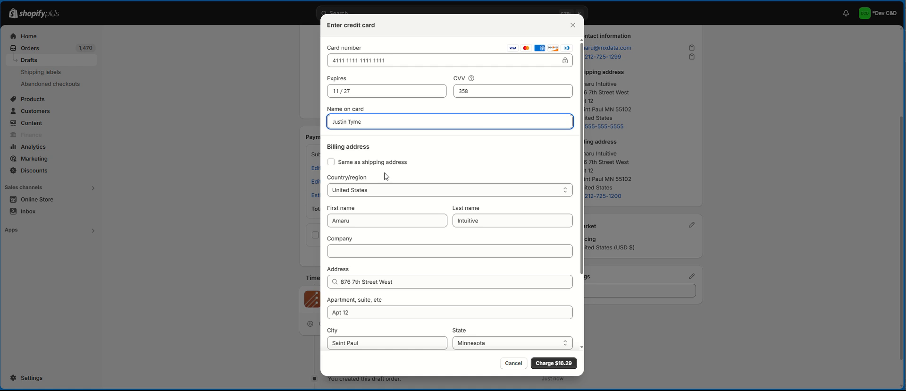
scroll(386, 176, down, 2)
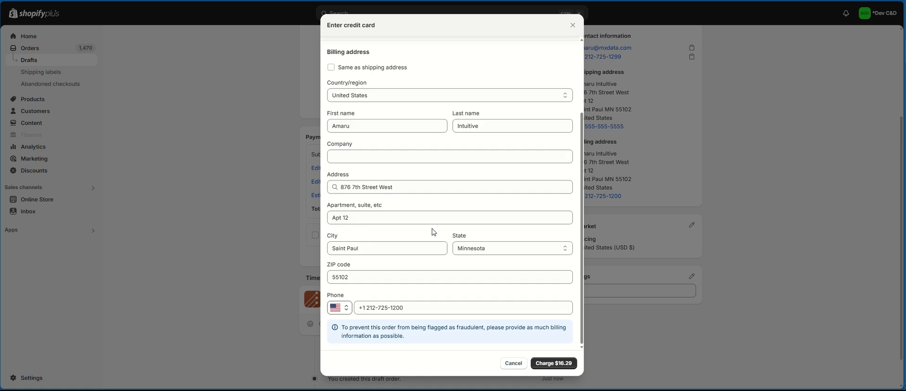
click(551, 364)
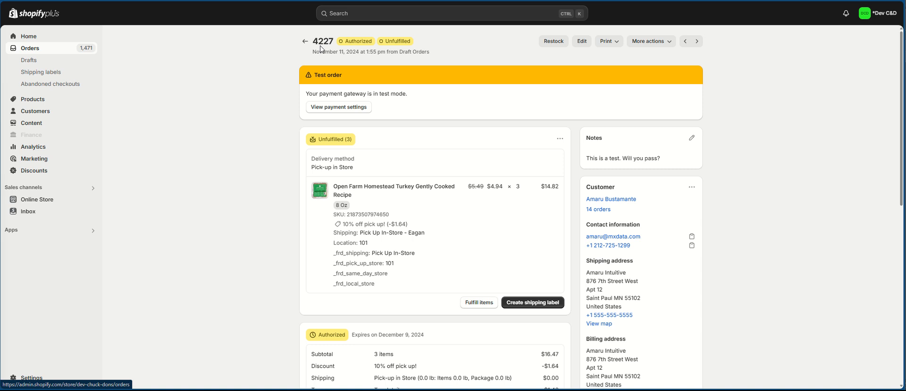
Step: Return to the Orders list, open ship-to-home order 4226, then switch to Outlook
scroll(262, 268, down, 2)
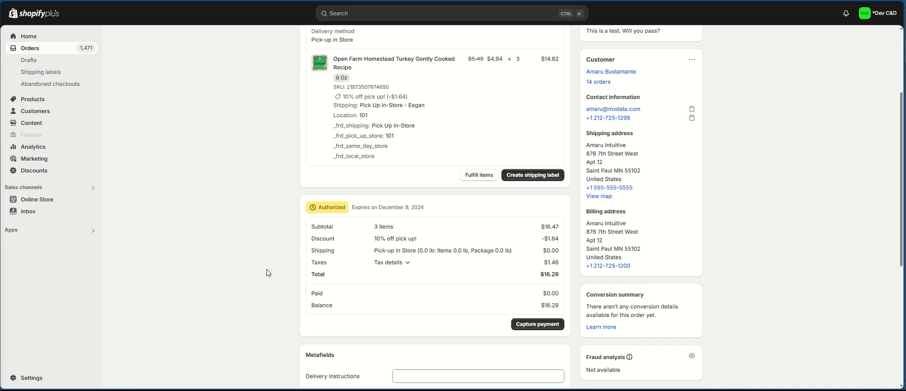
scroll(267, 271, up, 3)
click(698, 42)
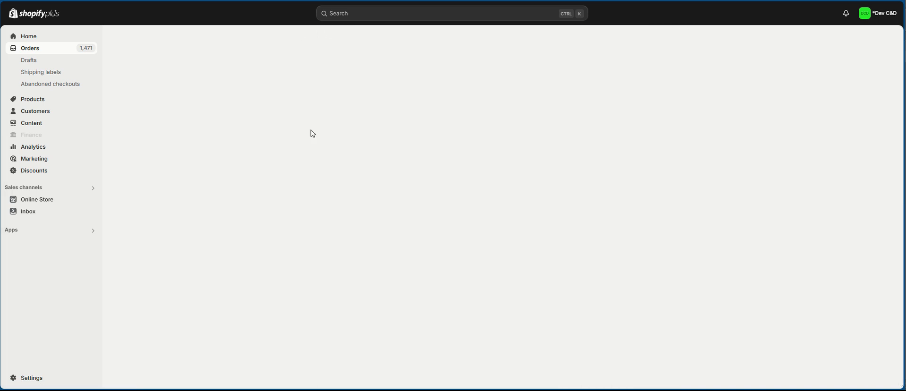
click(38, 49)
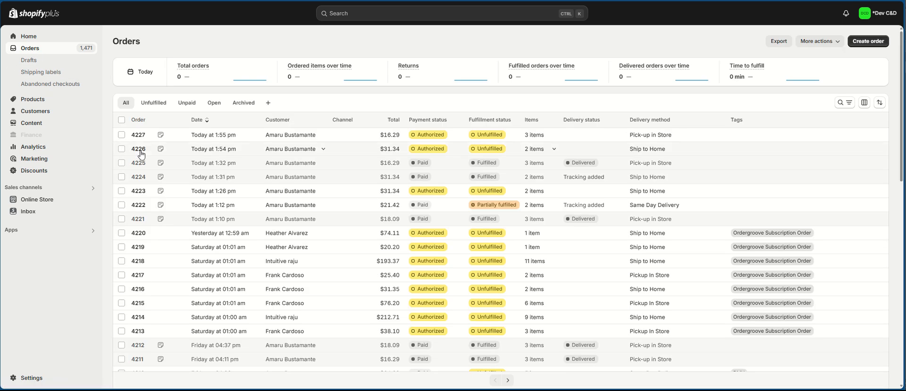
click(137, 149)
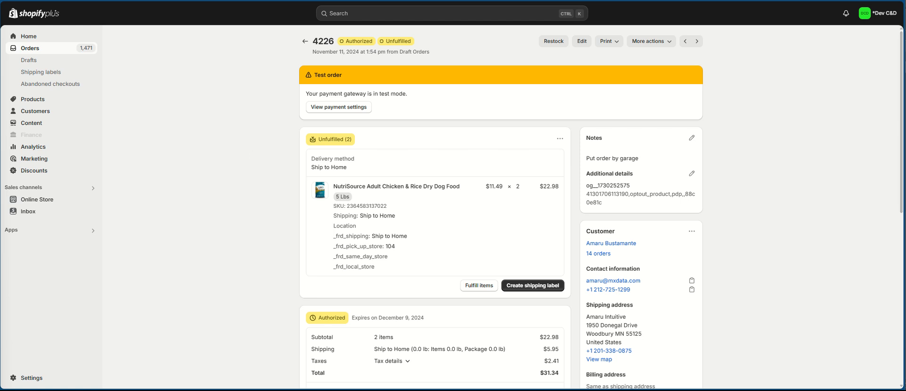
key(ctrl+Tab)
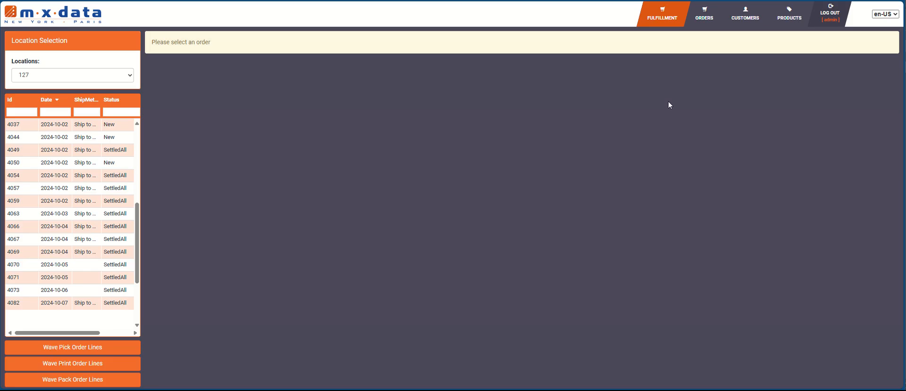
Step: Bring up MX Data's order list showing new orders 4227 and 4226 with status New
click(704, 14)
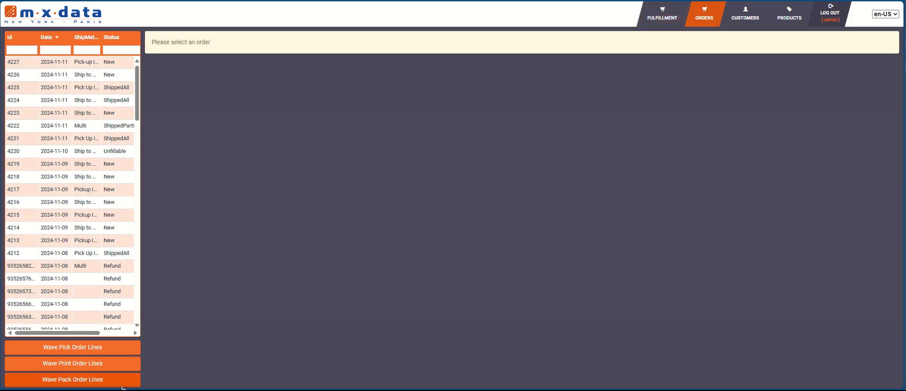
Step: Check pick-up order 4227's authorized payment with $0.00 captured, then reopen order 4226
mouse_move(289, 390)
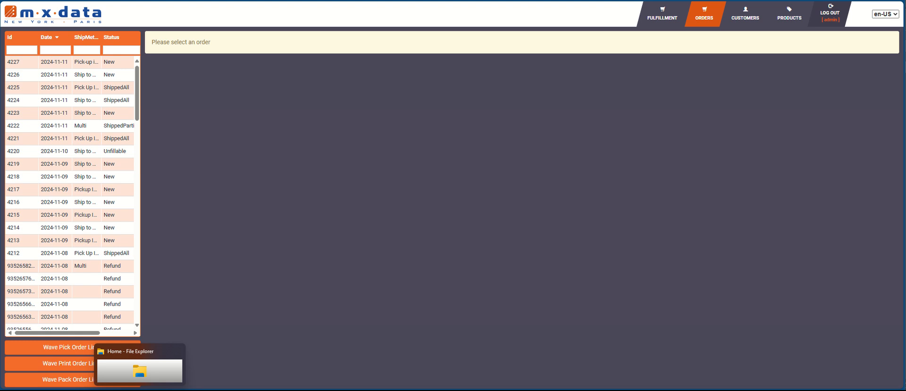
click(77, 76)
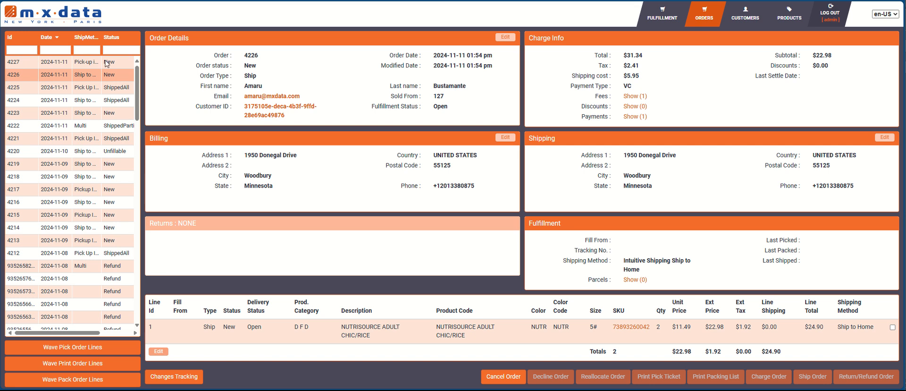
click(52, 66)
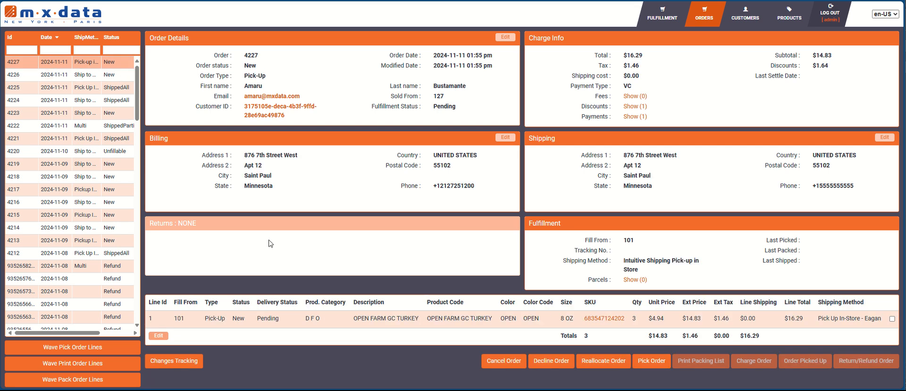
drag(272, 79, 244, 78)
click(376, 117)
click(637, 117)
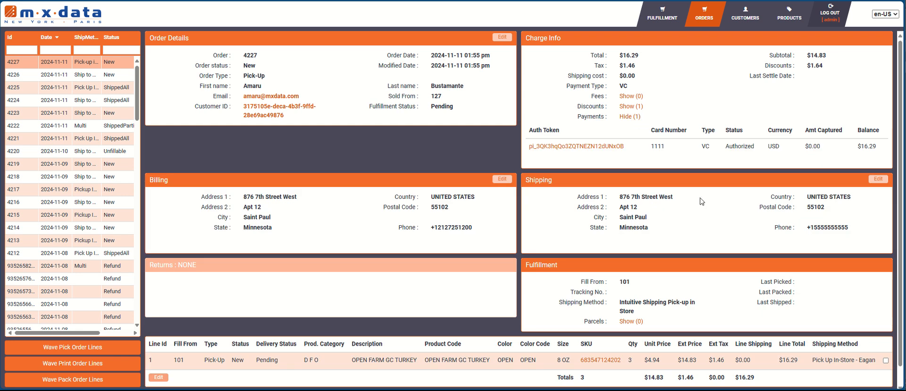
click(630, 117)
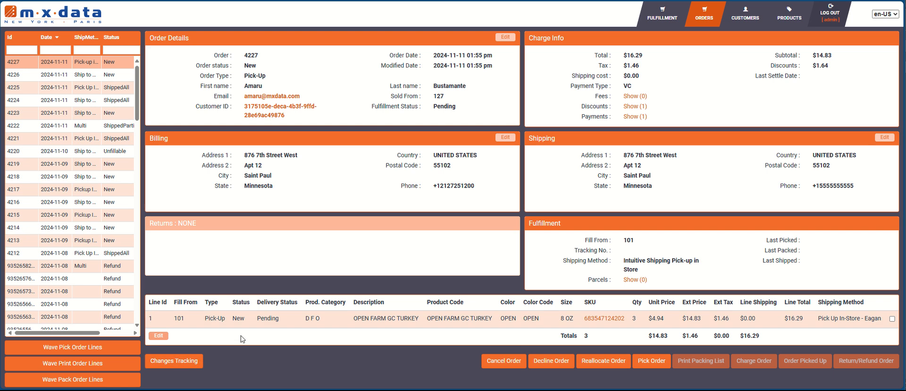
click(65, 80)
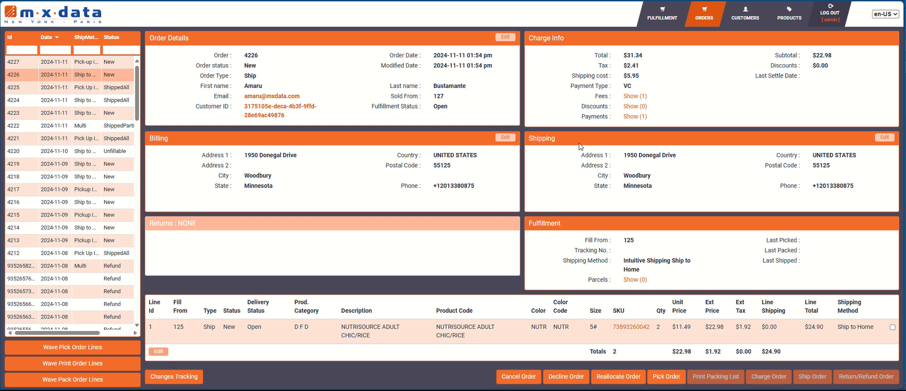
Step: Review order 4226's payment and $5.95 shipping fee with $0.49 tax, then start reallocating it
click(638, 117)
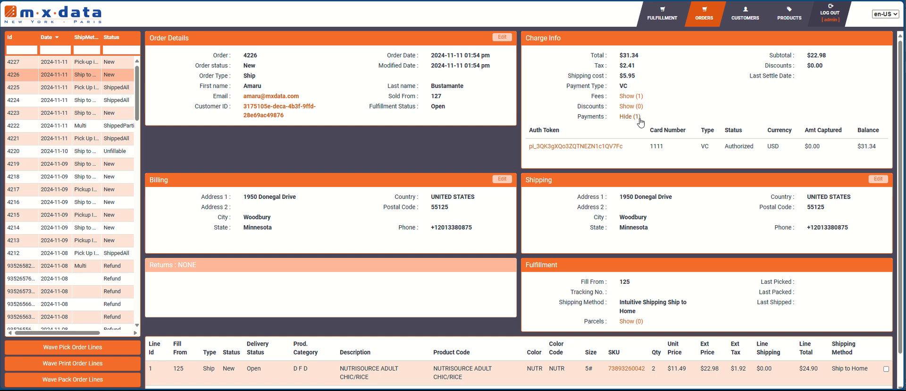
click(639, 118)
click(637, 97)
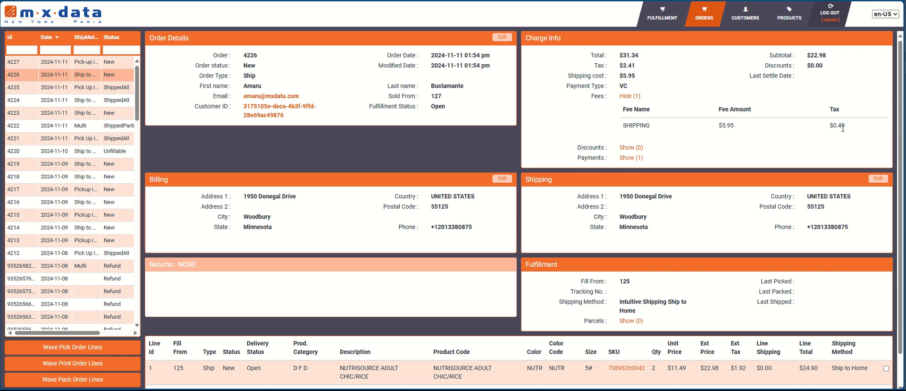
drag(849, 127, 829, 125)
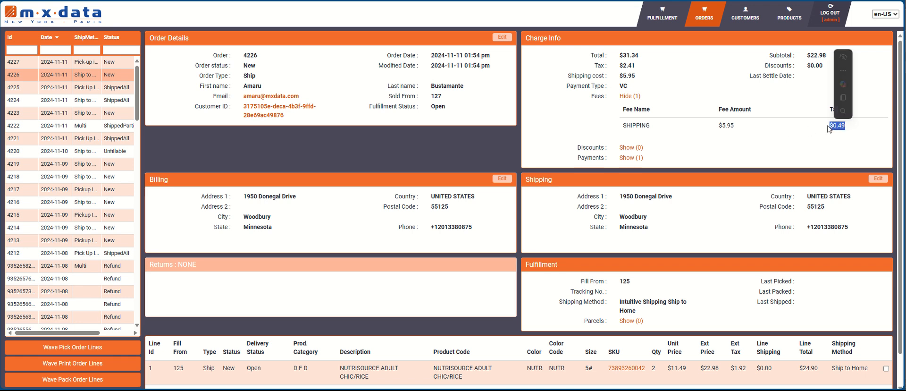
click(629, 97)
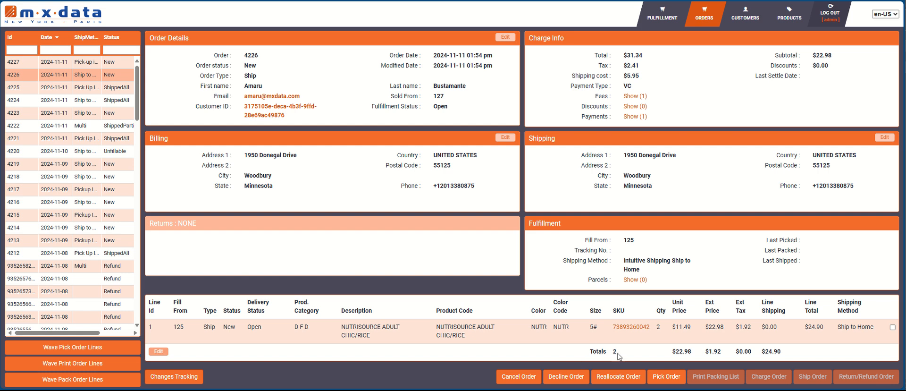
click(623, 371)
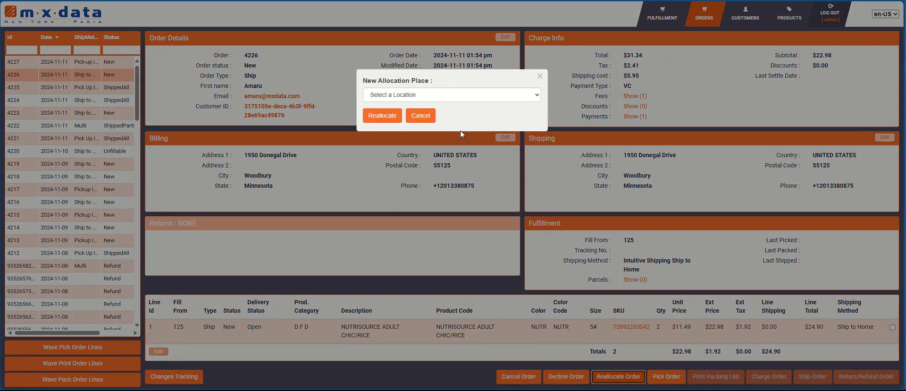
Step: Reallocate order 4226 to location 127 and go to the Fulfillment view
click(466, 99)
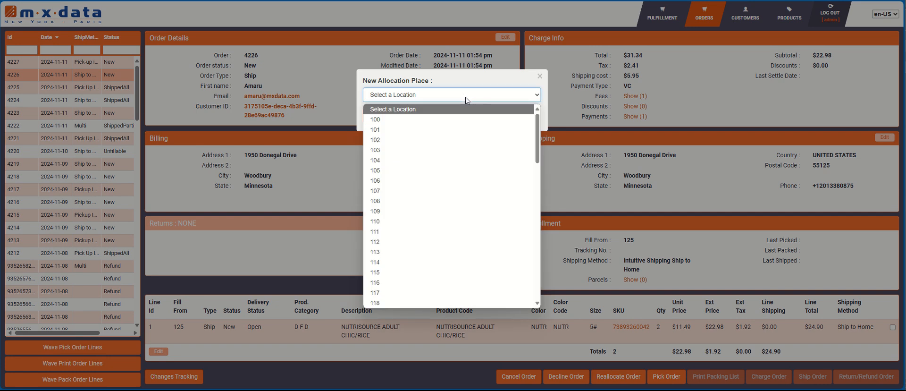
scroll(445, 236, down, 5)
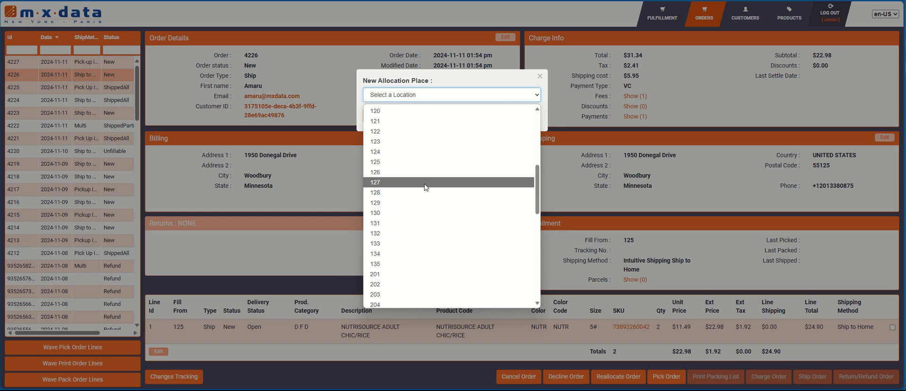
click(425, 182)
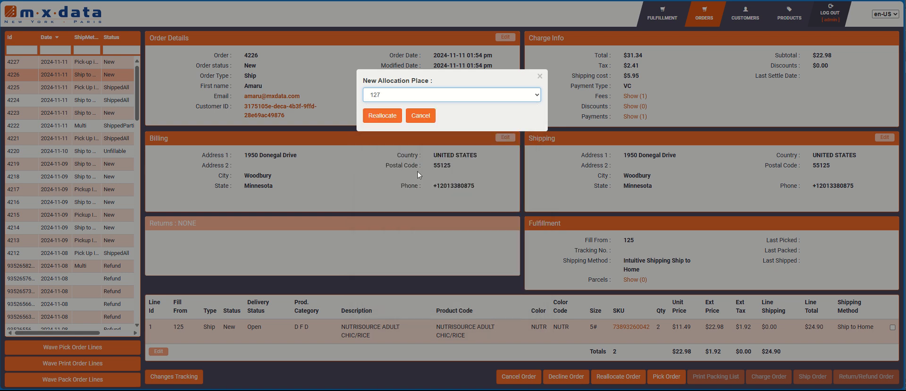
click(382, 118)
click(373, 105)
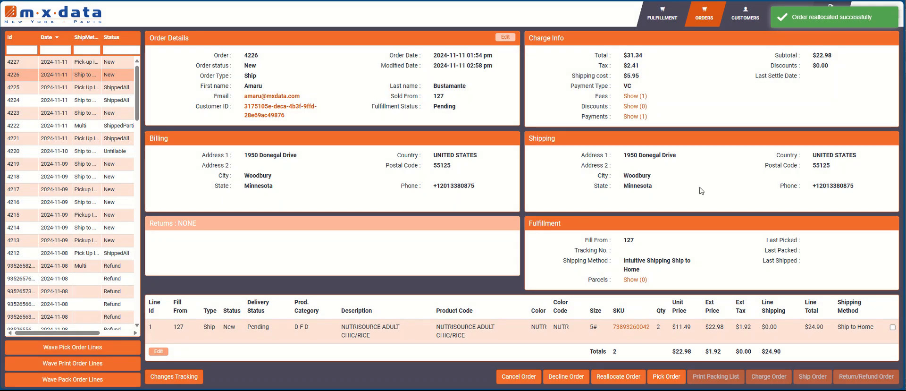
click(662, 14)
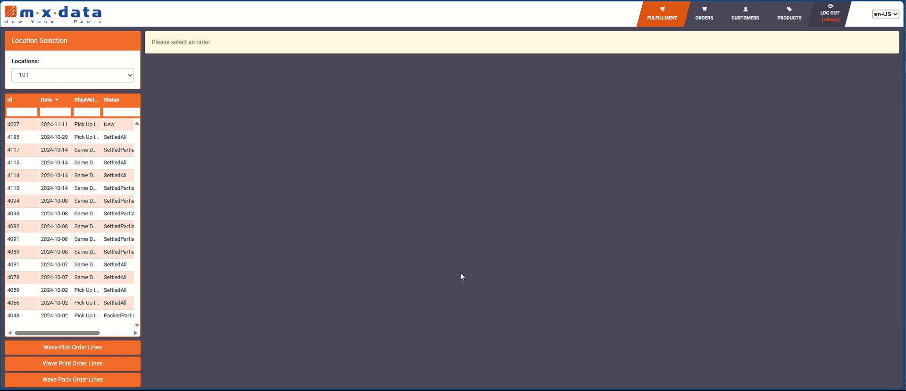
Step: Open order 4227 at location 101 and start picking the whole order
click(37, 125)
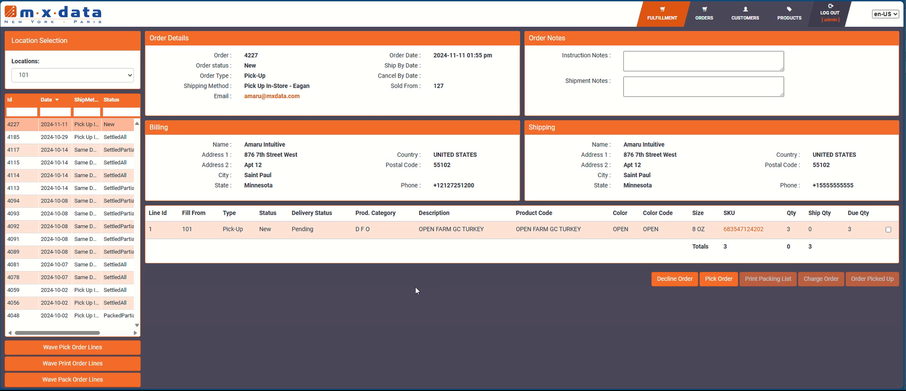
click(712, 281)
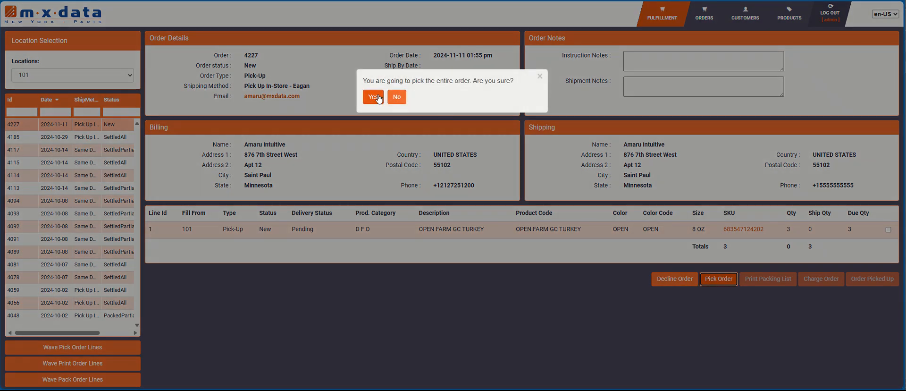
click(377, 98)
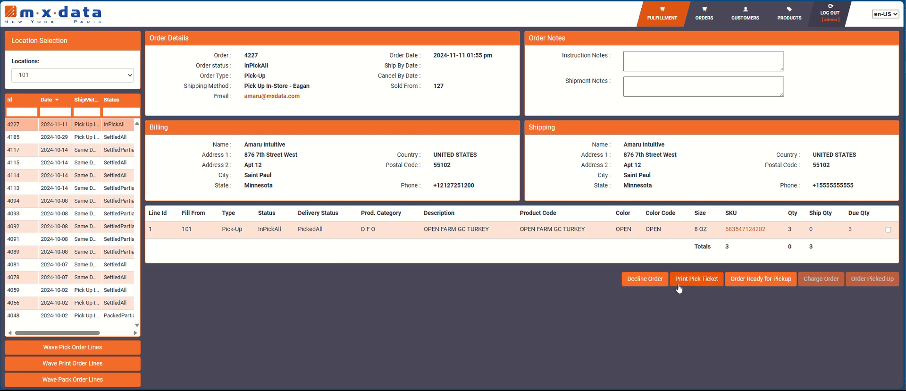
click(699, 282)
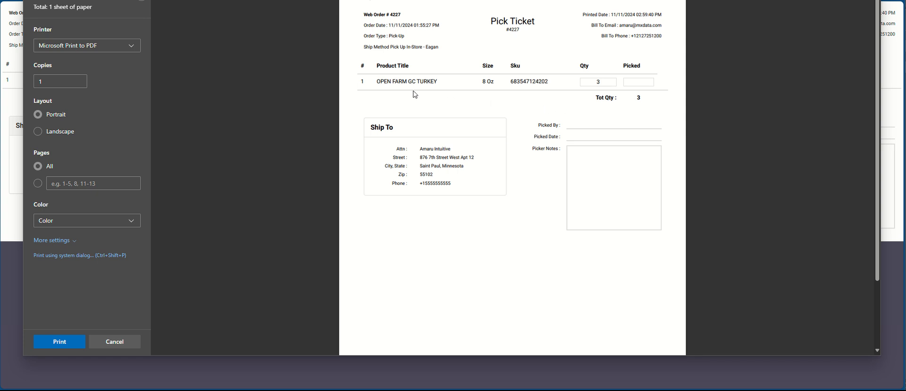
click(135, 341)
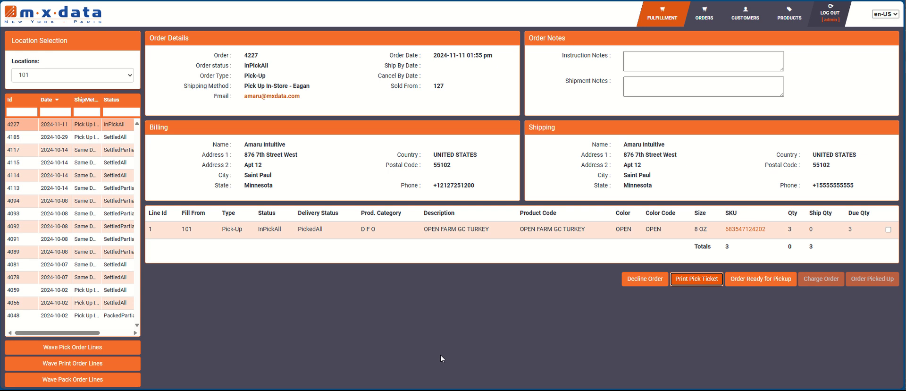
Step: Mark order 4227 ready for pickup, then preview and dismiss its packing list
click(771, 283)
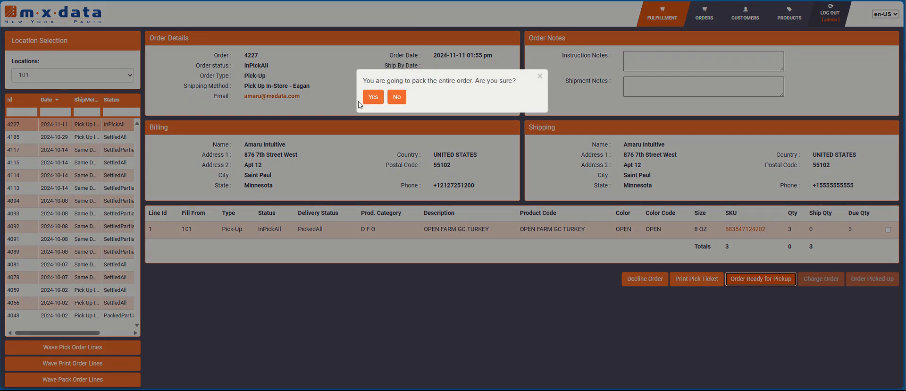
key(Return)
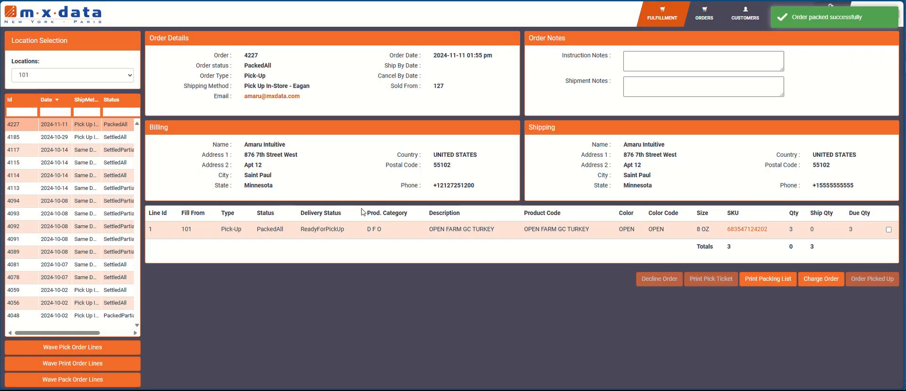
click(758, 284)
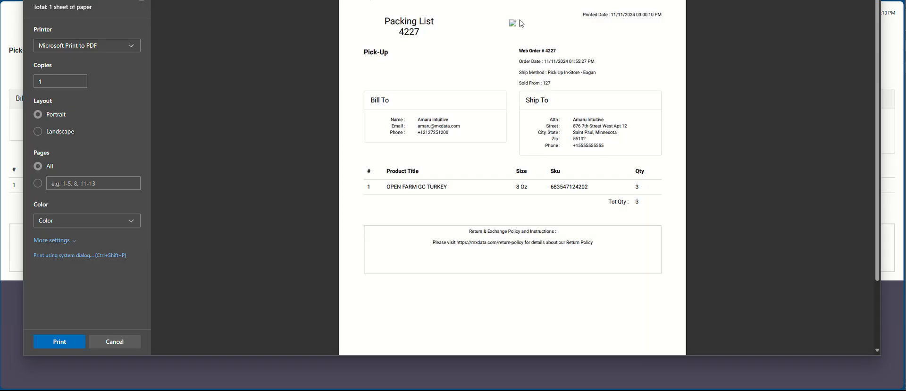
click(115, 343)
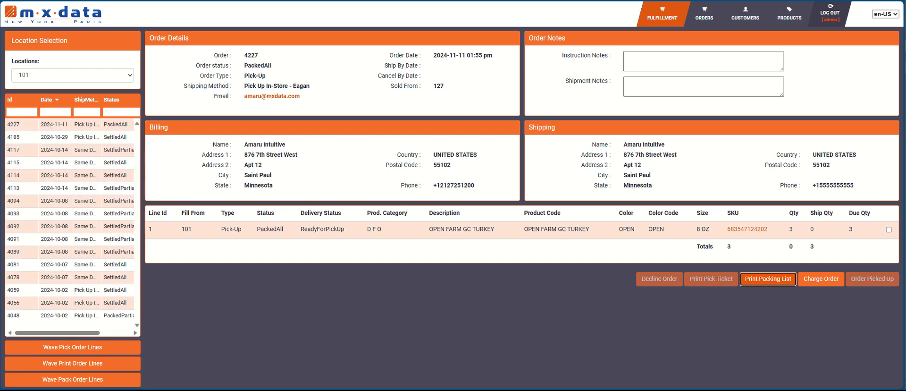
key(ctrl+Tab)
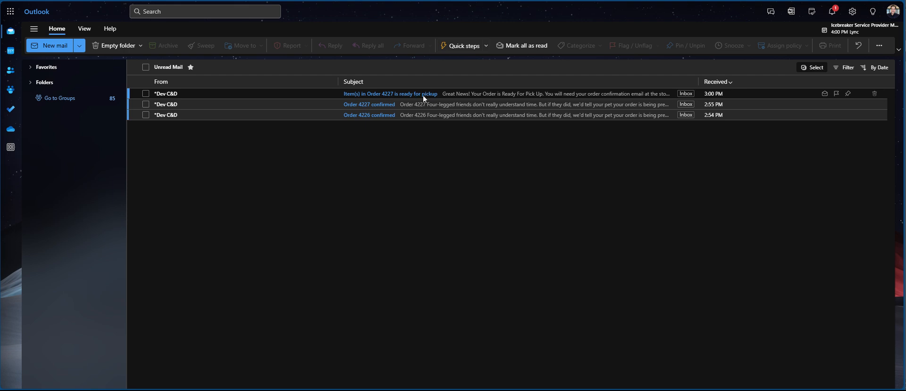
Step: Return from the order 4227 ready-for-pickup email to its MX Data details
click(226, 1)
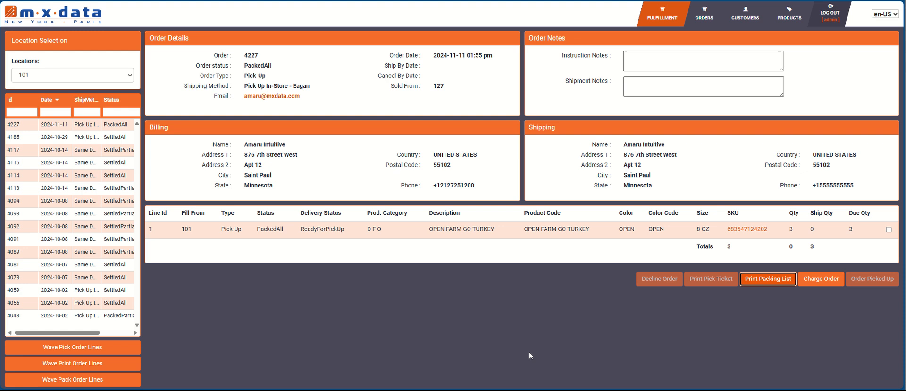
Step: Charge order 4227 $16.29 and mark it picked up with the note 'Thank you!'
click(815, 282)
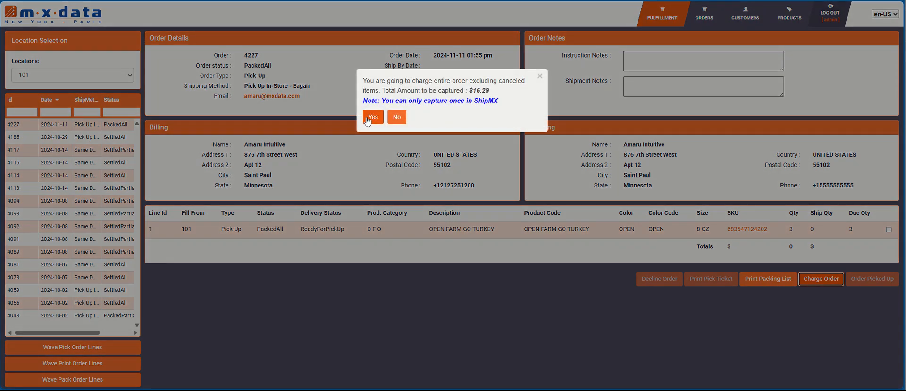
click(372, 117)
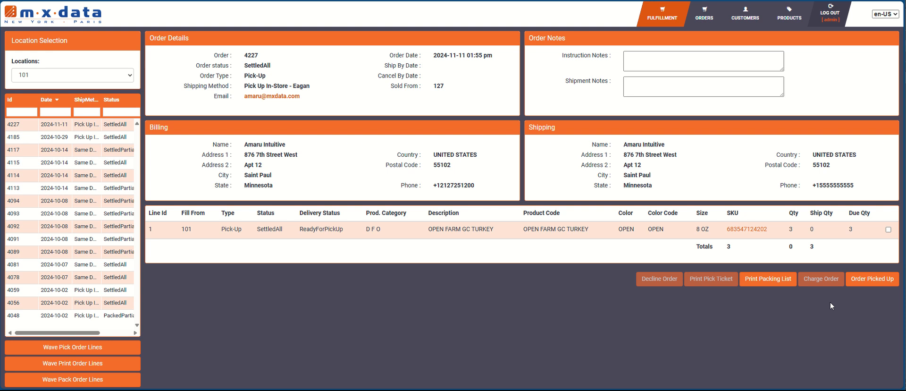
click(873, 283)
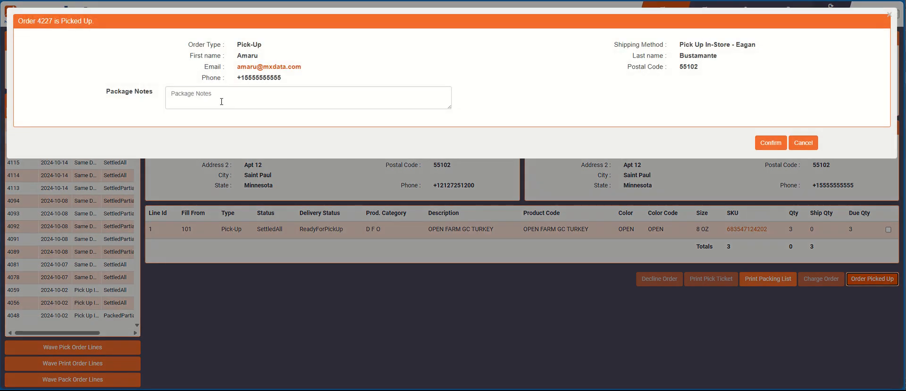
click(220, 97)
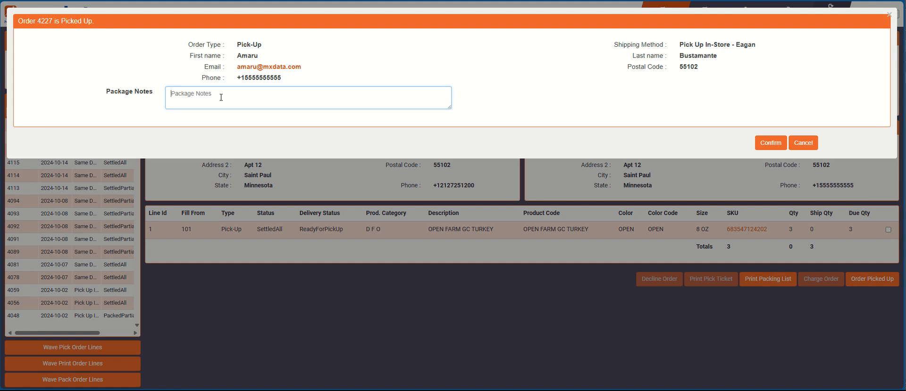
text(Thank you!)
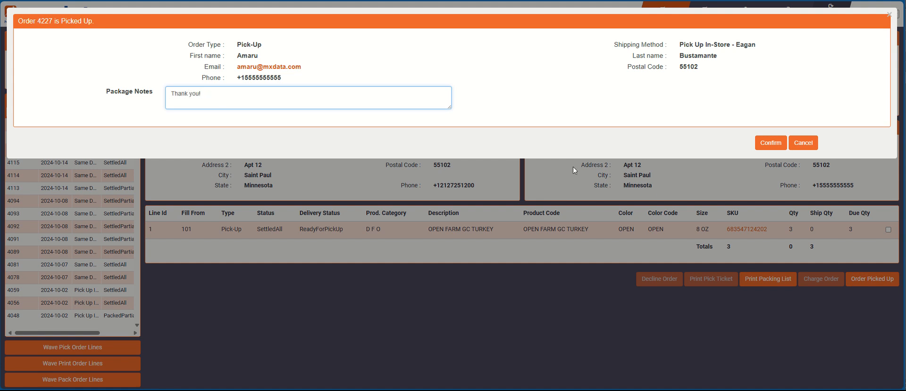
click(771, 143)
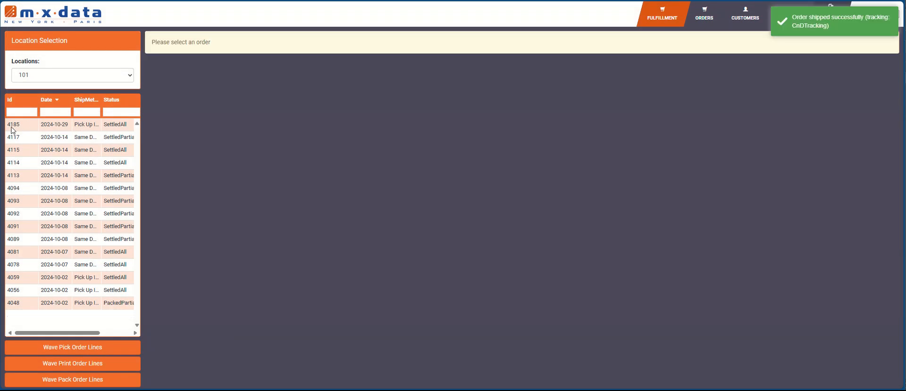
click(704, 15)
Step: Open order 4227's record and view its $16.29 payment capture
click(92, 64)
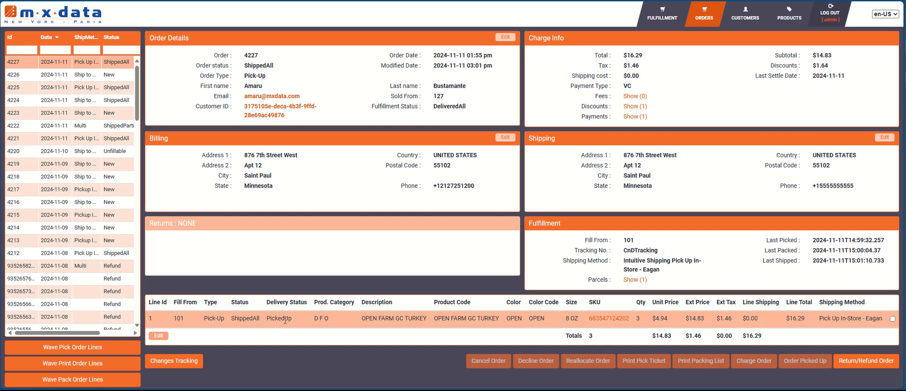
click(635, 116)
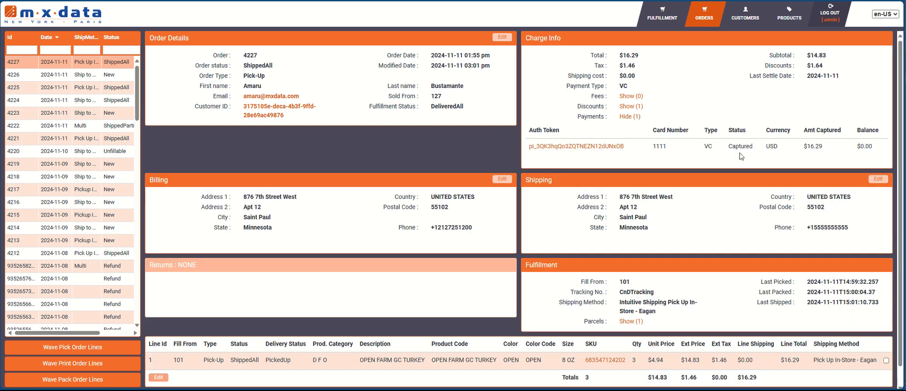
drag(746, 146, 750, 146)
click(142, 1)
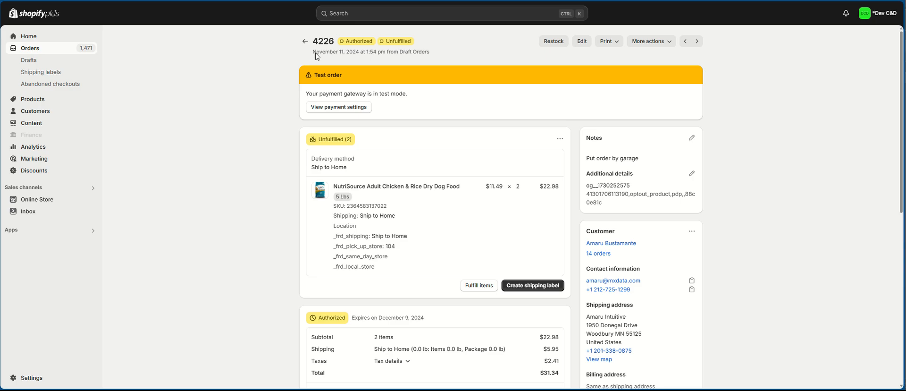
Step: Reload order 4227 in Shopify to verify Paid and Fulfilled, and check its Outlook email
click(305, 41)
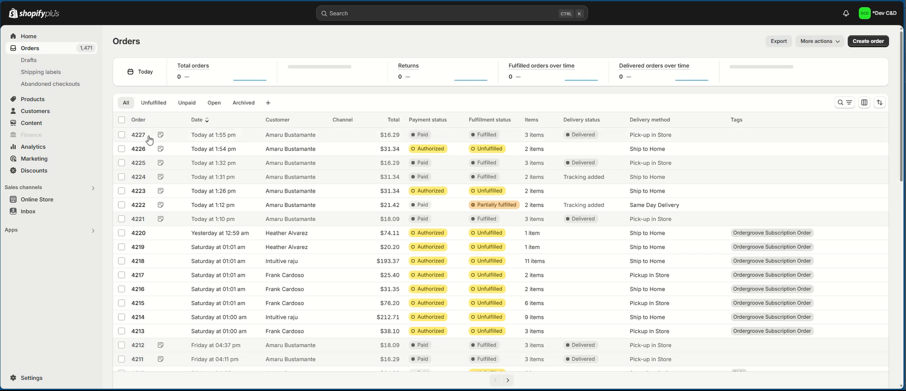
click(138, 138)
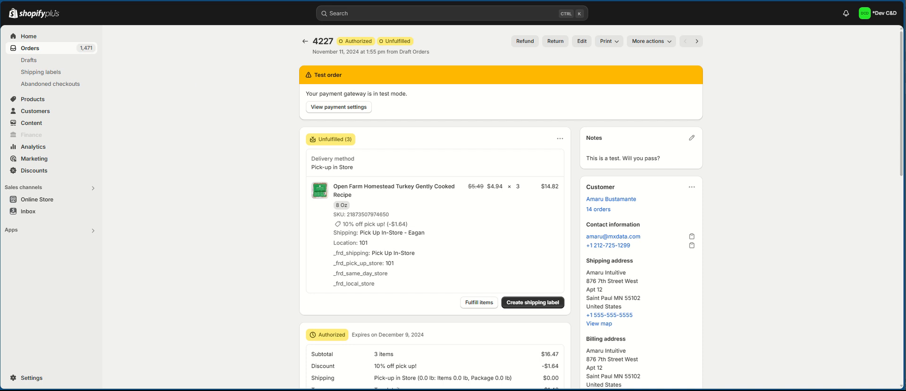
key(F5)
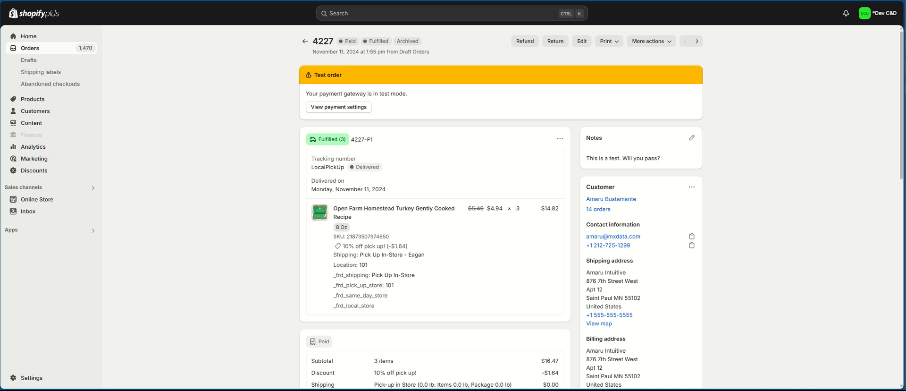
click(265, 0)
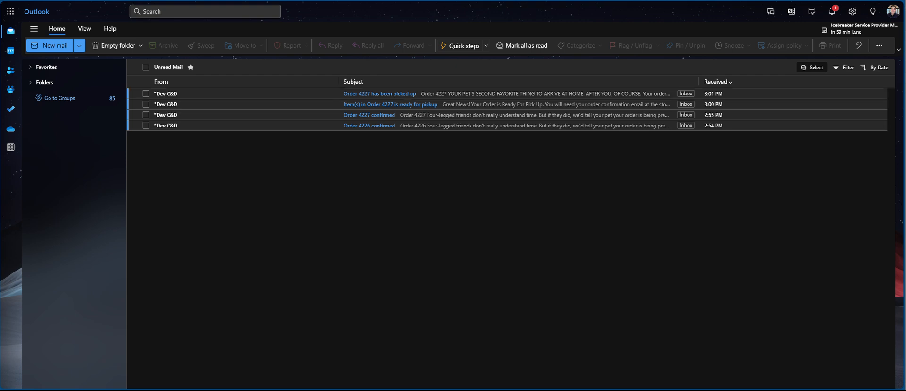
click(264, 1)
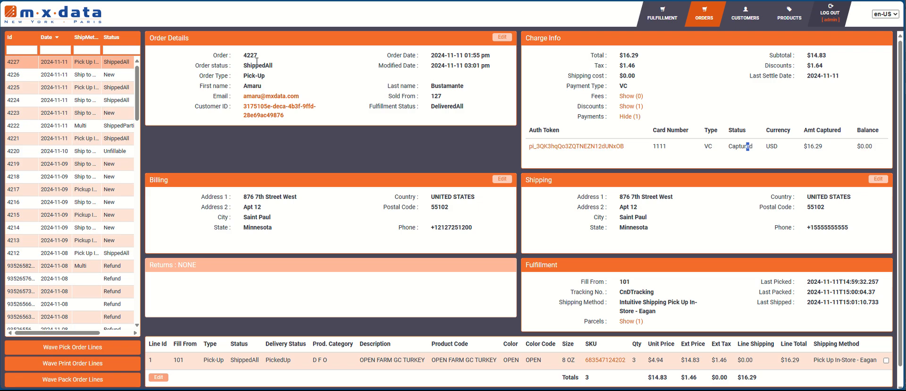
Step: Open order 4226's details, then open the Fulfillment page's locations list
click(83, 79)
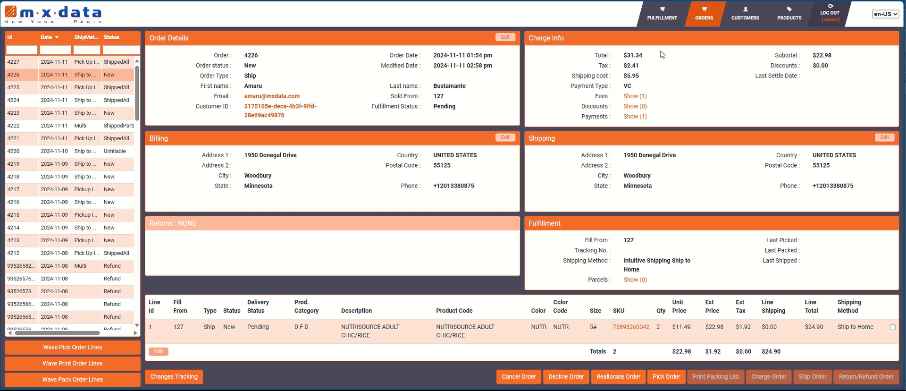
click(663, 18)
click(85, 75)
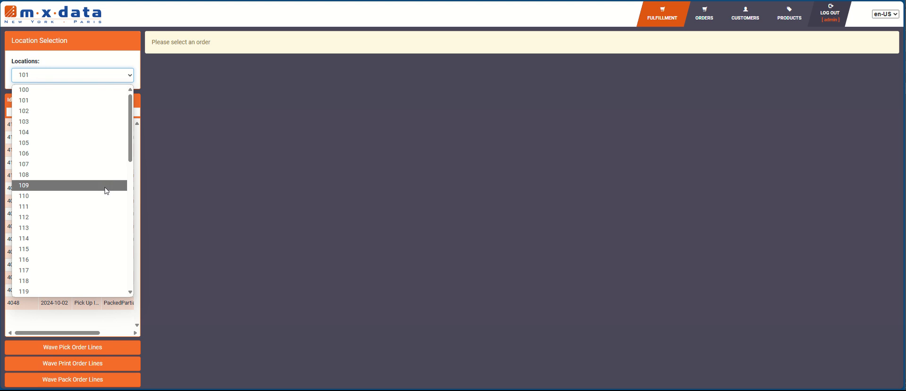
Step: Select location 127, open order 4226, and start picking the whole order
scroll(106, 194, down, 5)
click(96, 204)
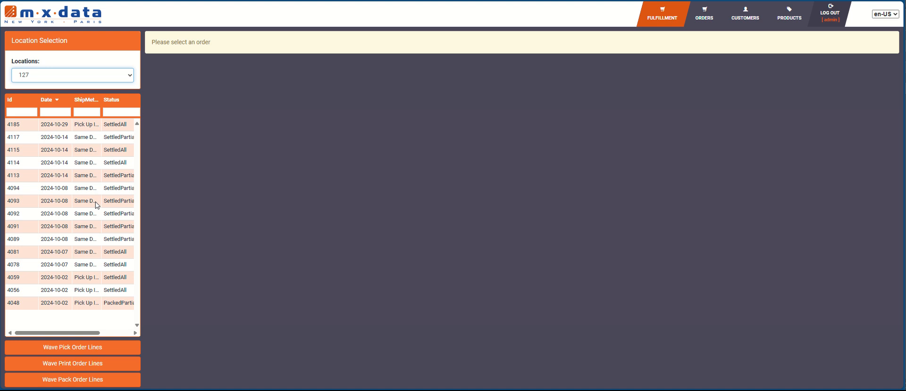
scroll(93, 218, down, 6)
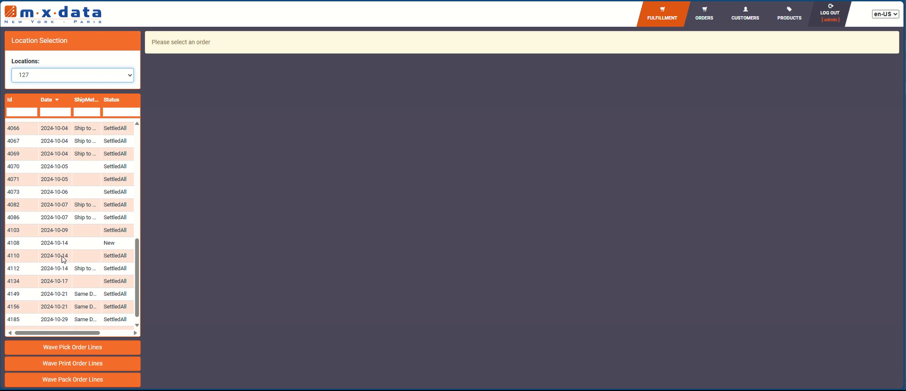
scroll(62, 259, down, 1)
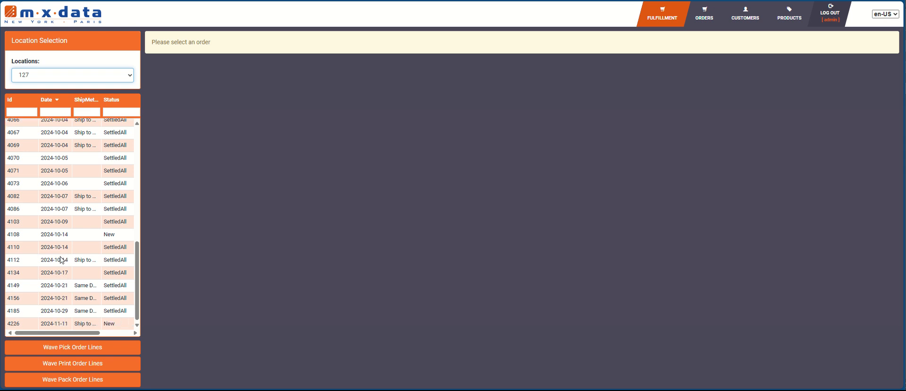
click(56, 325)
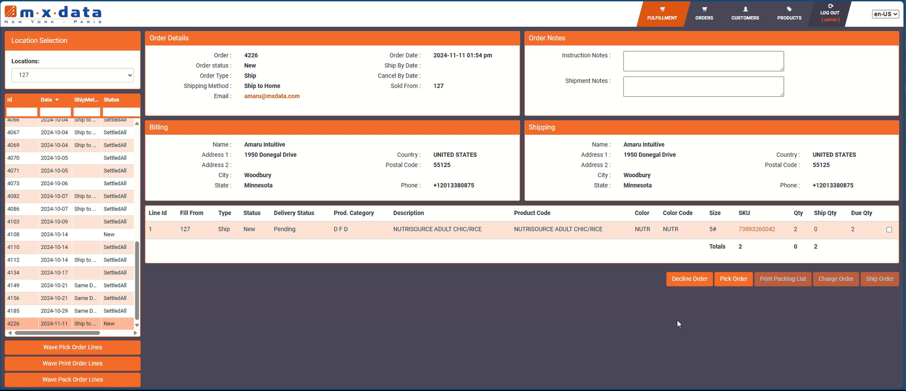
click(733, 279)
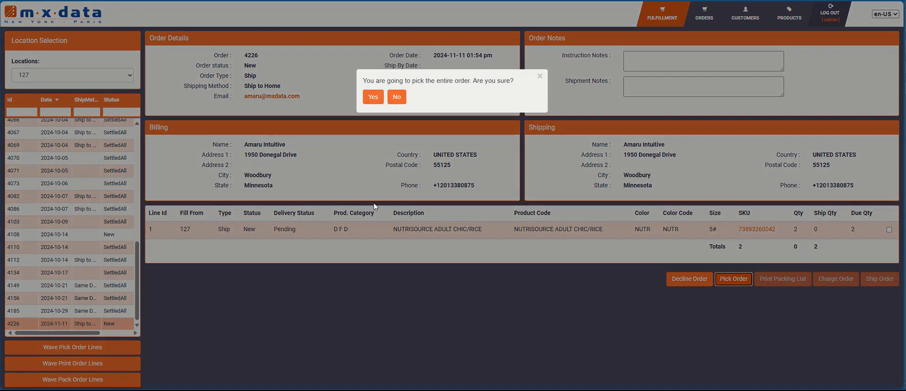
Step: Pick and pack order 4226, dismissing the pick ticket and packing list previews
click(373, 97)
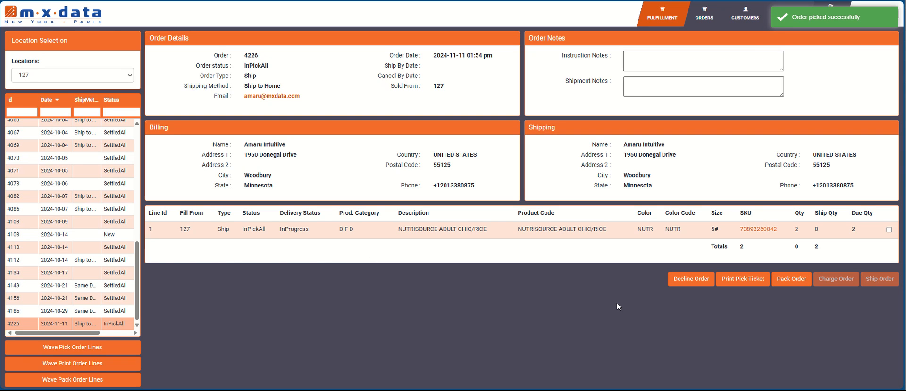
click(751, 283)
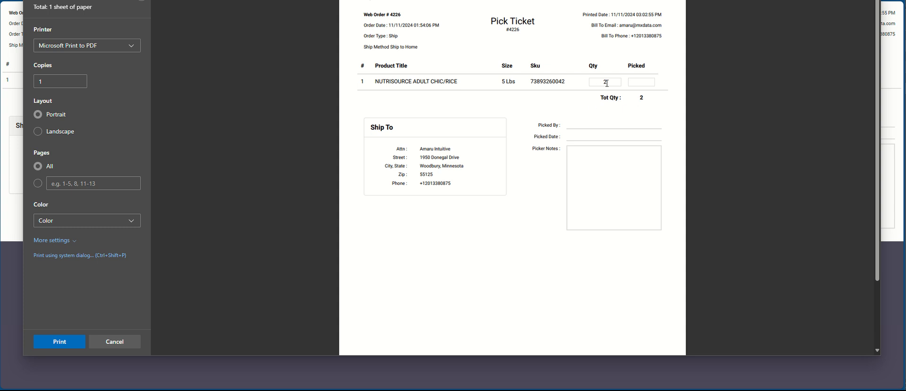
click(131, 340)
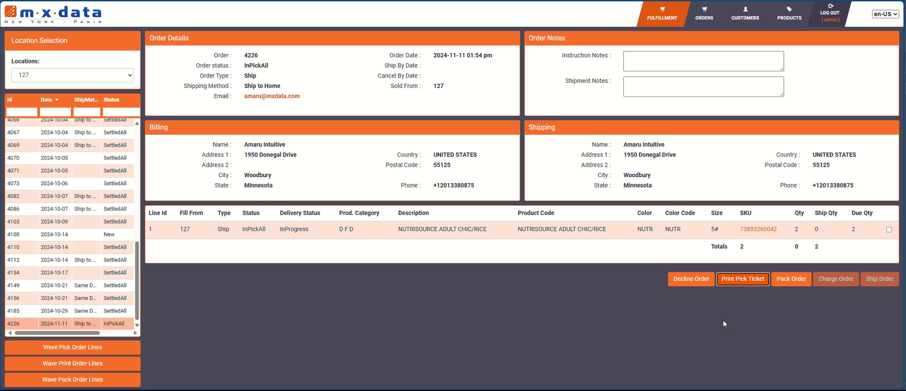
click(792, 280)
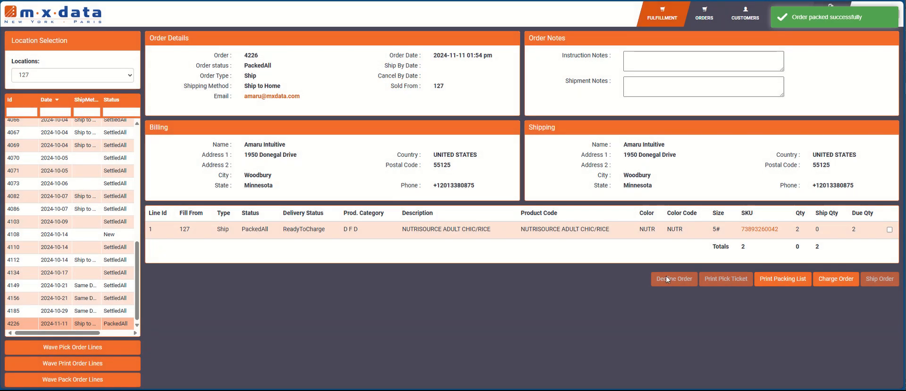
click(781, 281)
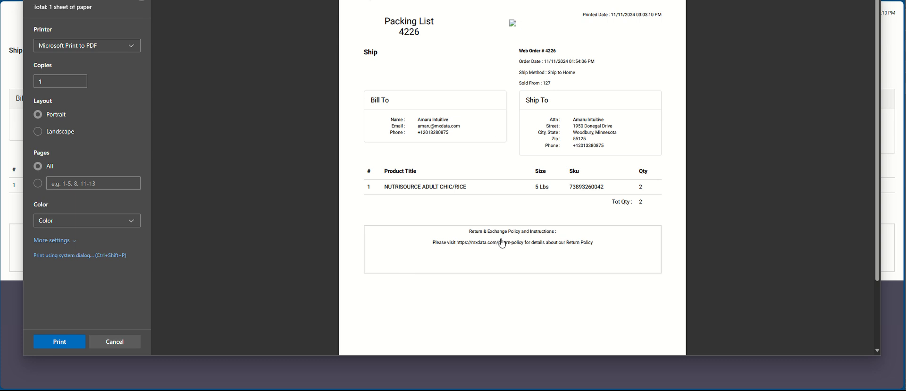
click(125, 344)
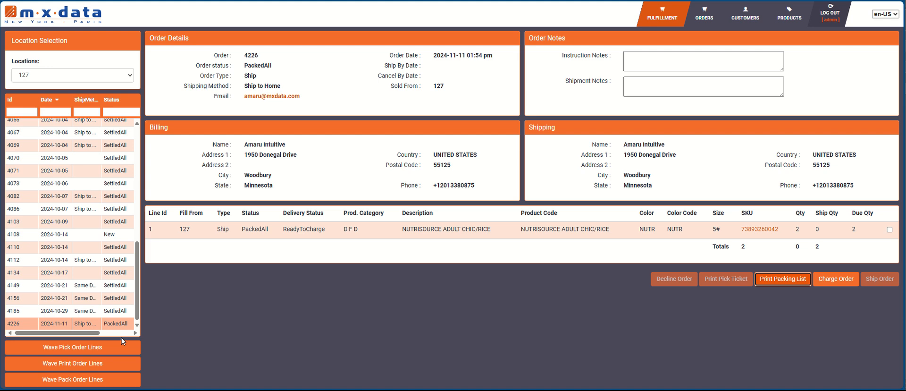
Step: Charge order 4226 $31.34 so it becomes ReadyToShip
click(836, 279)
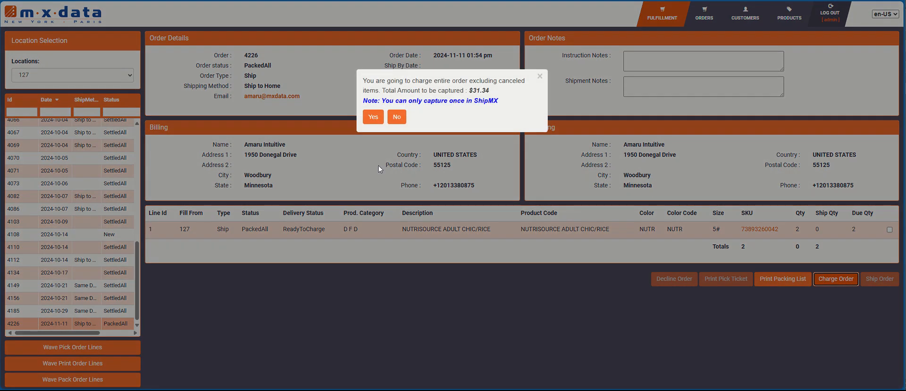
click(372, 118)
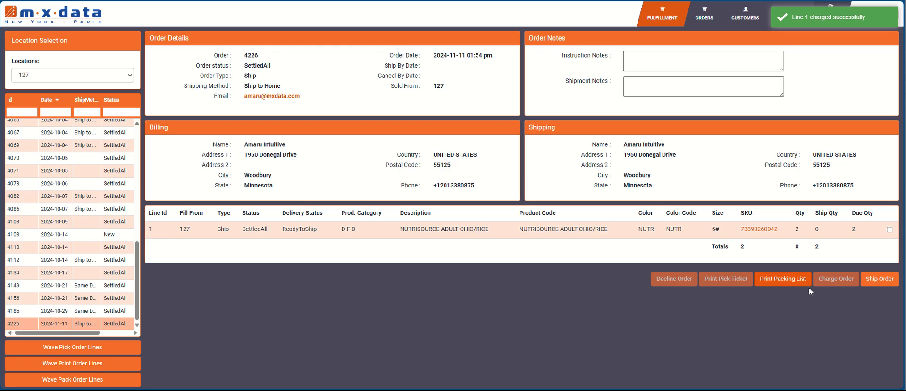
click(879, 278)
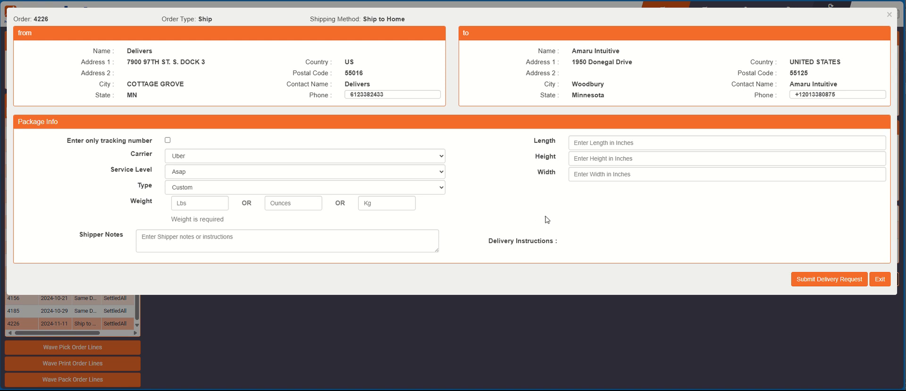
Step: Choose carrier FedEx, service level FEDEX_GROUND and the Custom package type
click(420, 157)
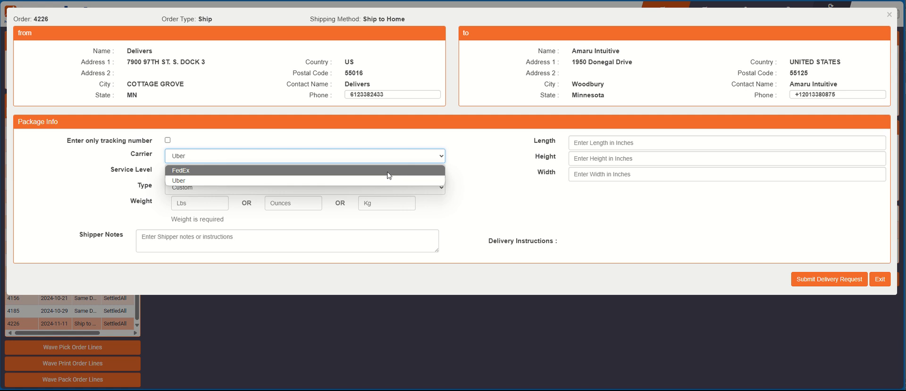
click(389, 171)
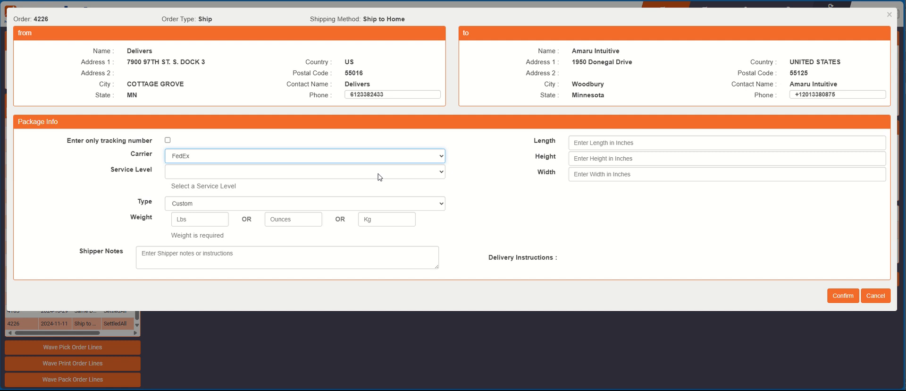
click(381, 175)
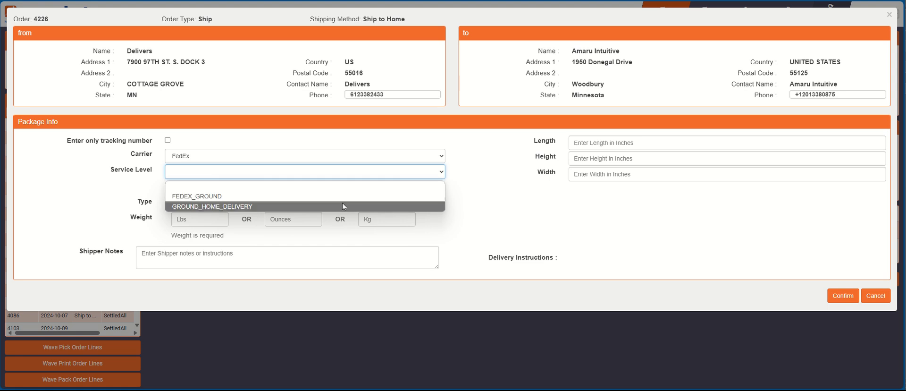
click(343, 197)
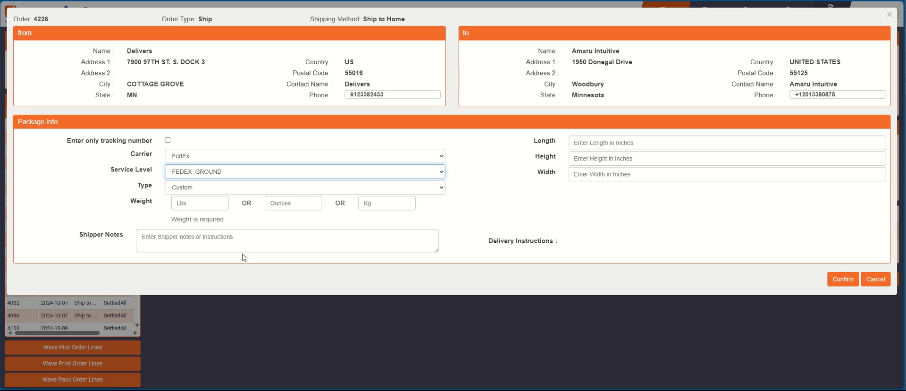
click(271, 189)
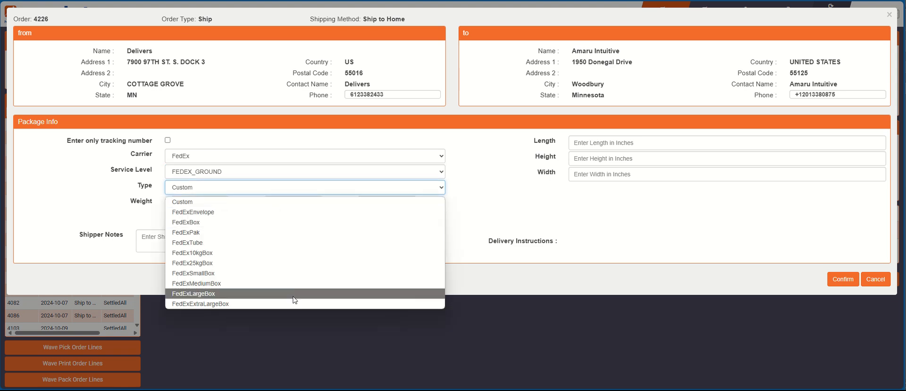
click(333, 207)
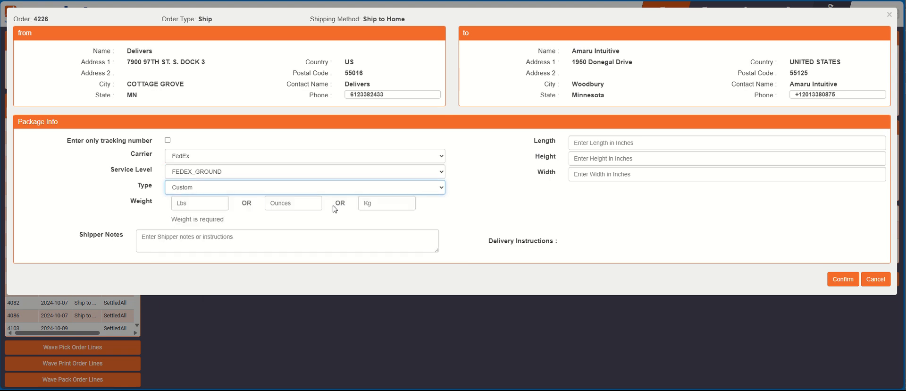
Step: Enter a 15 lb weight and shipper notes 'Test notes', then confirm the shipment
click(196, 205)
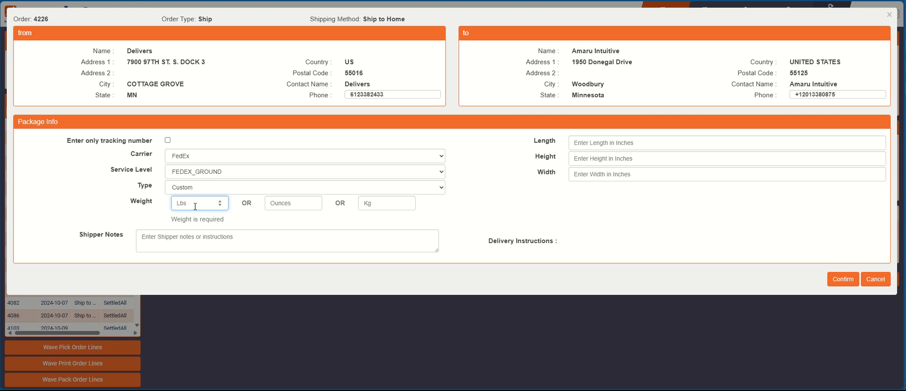
text(15)
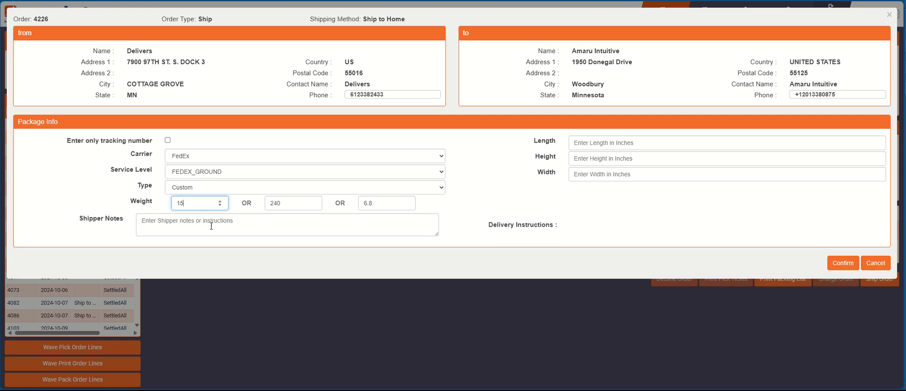
click(211, 226)
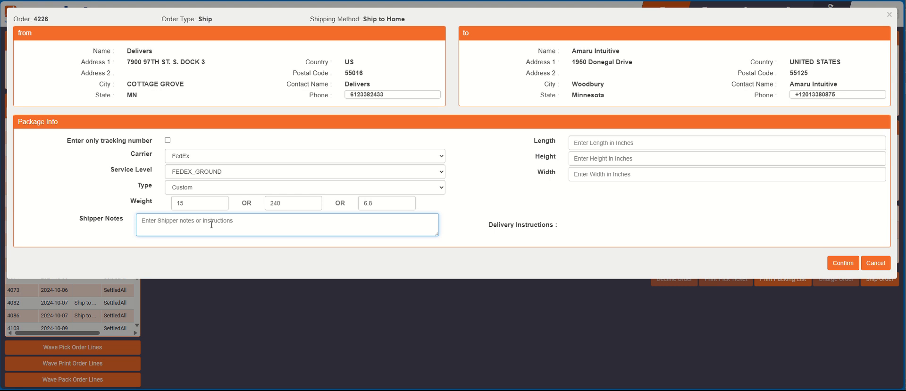
text(Test notes)
click(832, 264)
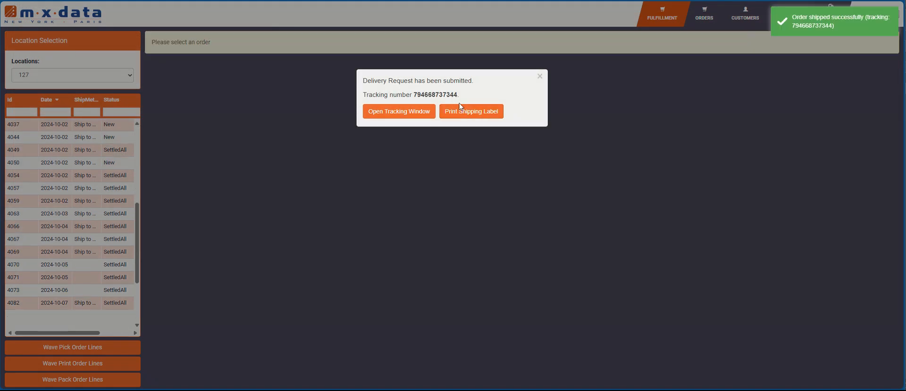
click(459, 106)
Step: Review the FedEx tracking page and shipping label preview, then dismiss the delivery confirmation
click(424, 113)
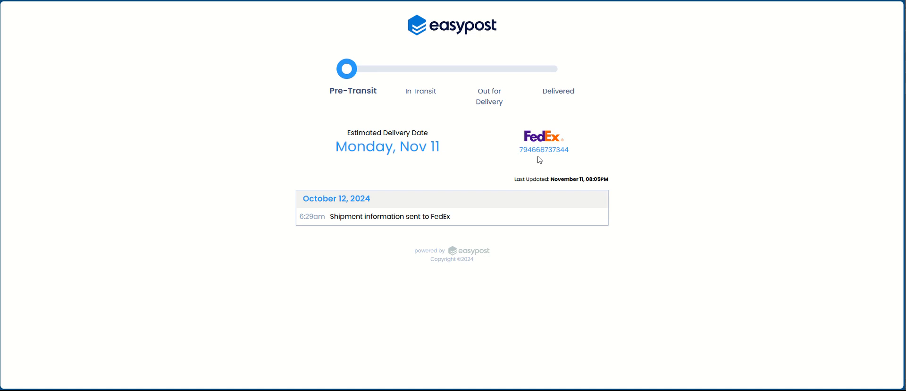
key(ctrl+w)
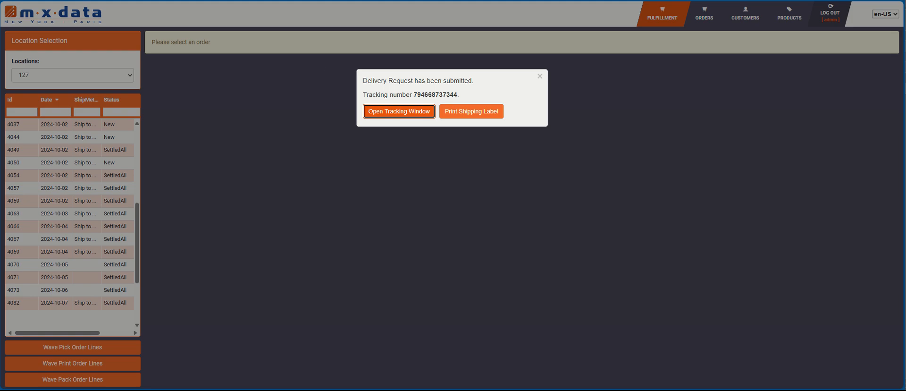
click(459, 117)
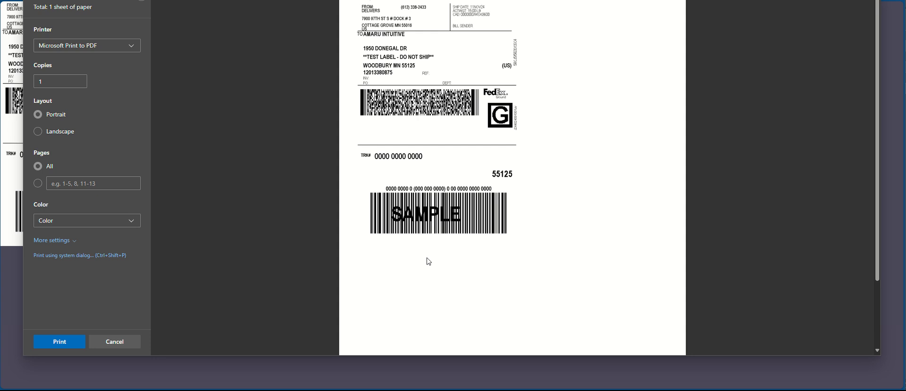
click(342, 1)
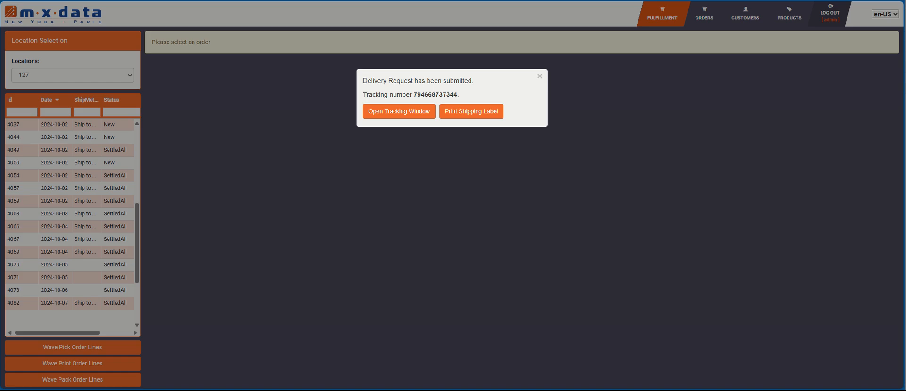
click(540, 76)
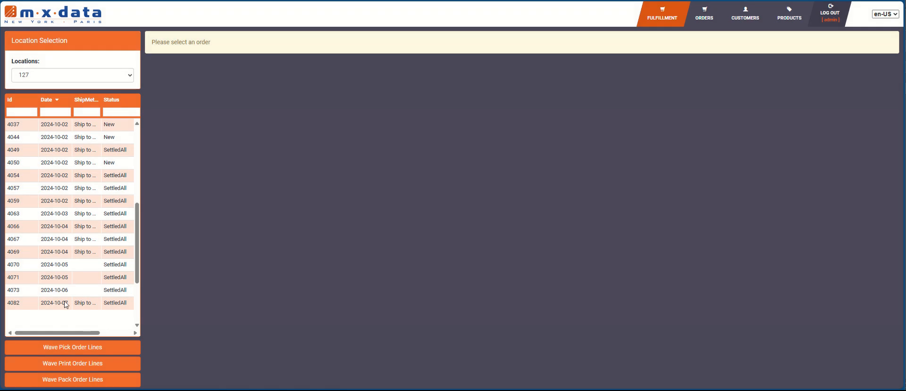
Step: Open order 4226 from the orders list and expand its parcel details
click(705, 16)
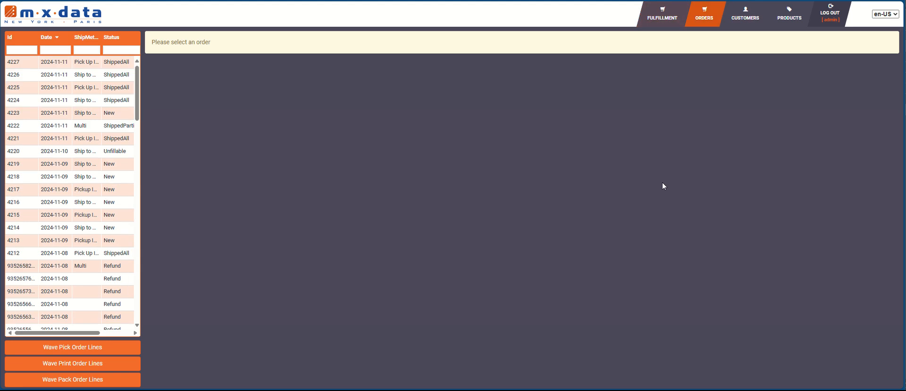
click(75, 75)
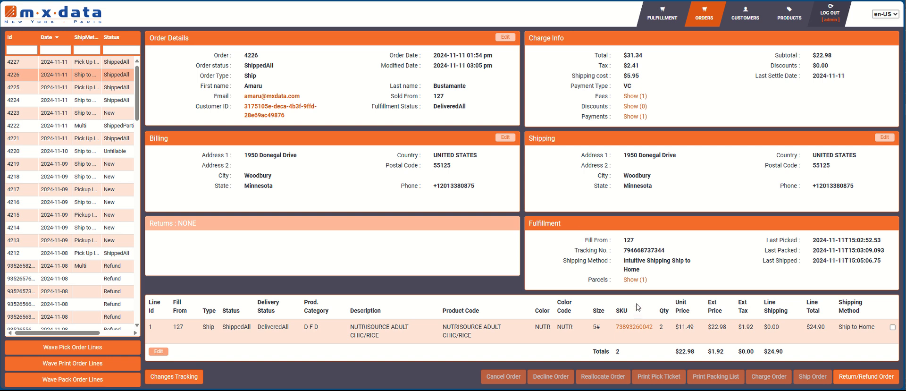
click(635, 279)
scroll(612, 302, down, 2)
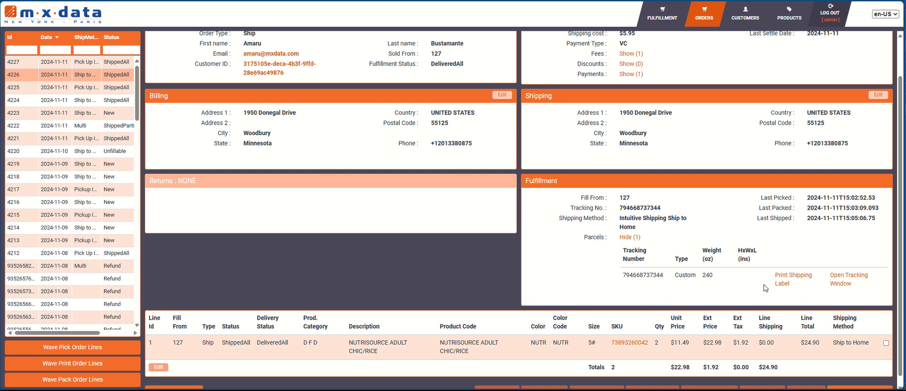
Step: Preview the parcel's FedEx label and open its EasyPost tracking page, then go to Outlook
click(779, 285)
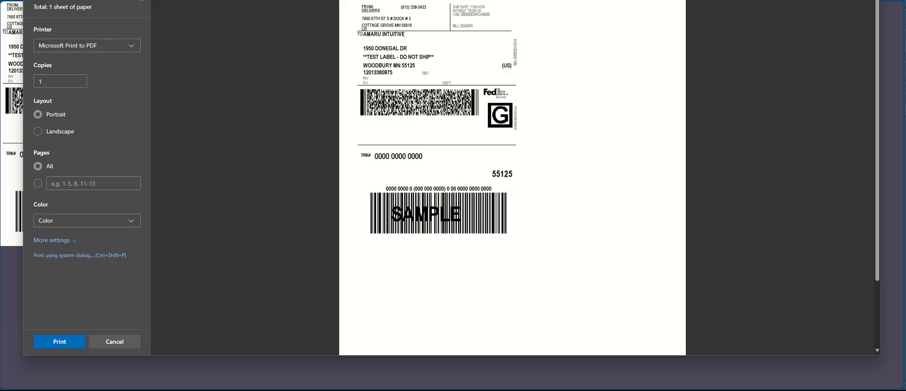
key(Escape)
click(842, 287)
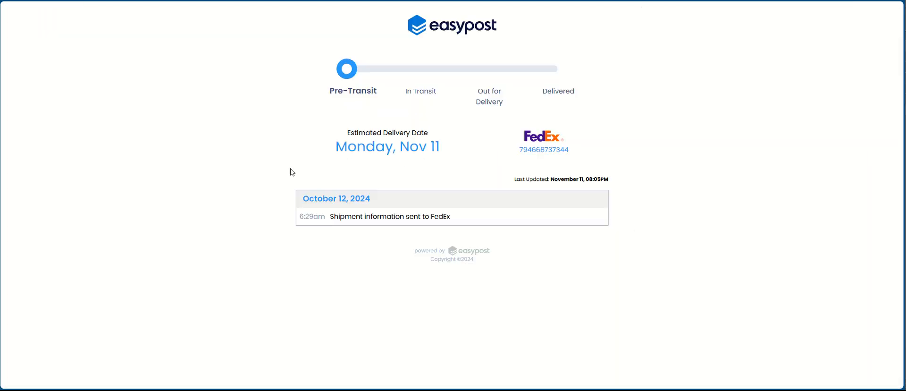
click(347, 1)
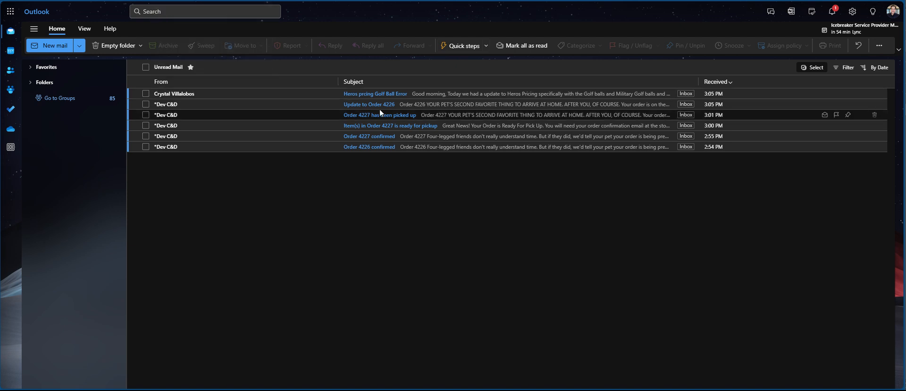
Step: Check the tracking number in the 'Update to Order 4226' email and collapse MX Data's parcel details
click(440, 106)
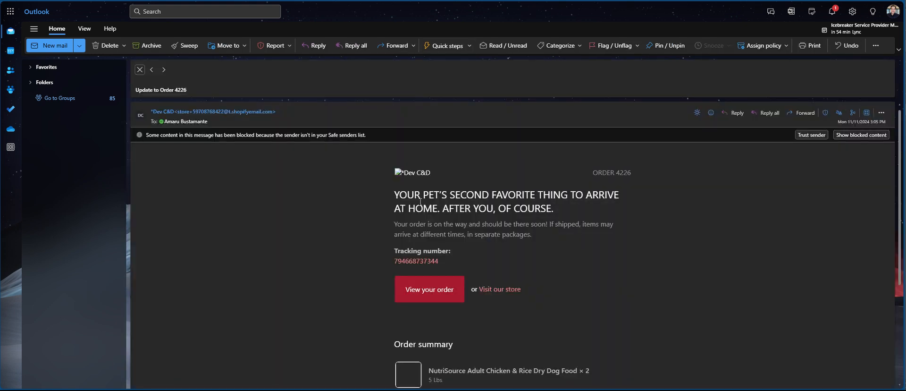
scroll(378, 228, down, 3)
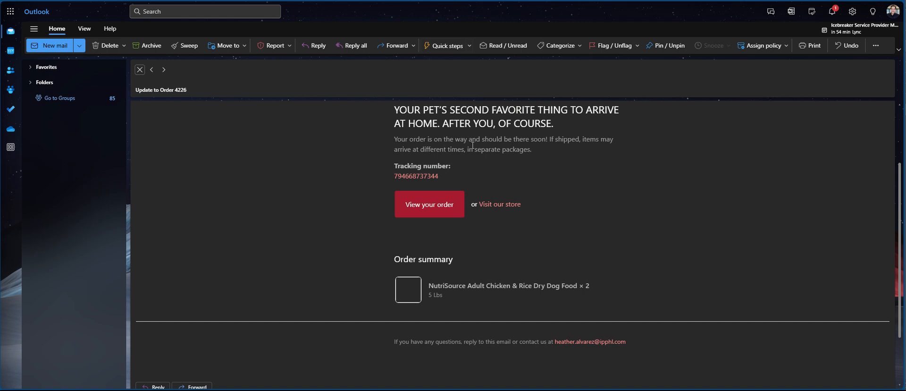
drag(452, 177, 394, 176)
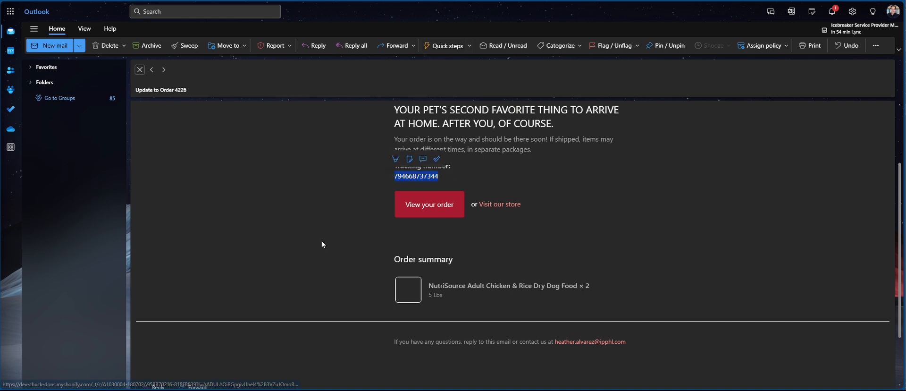
key(alt+Tab)
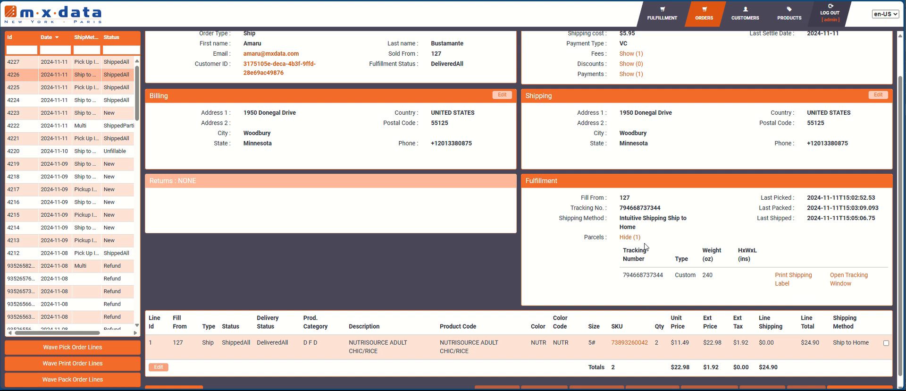
click(631, 237)
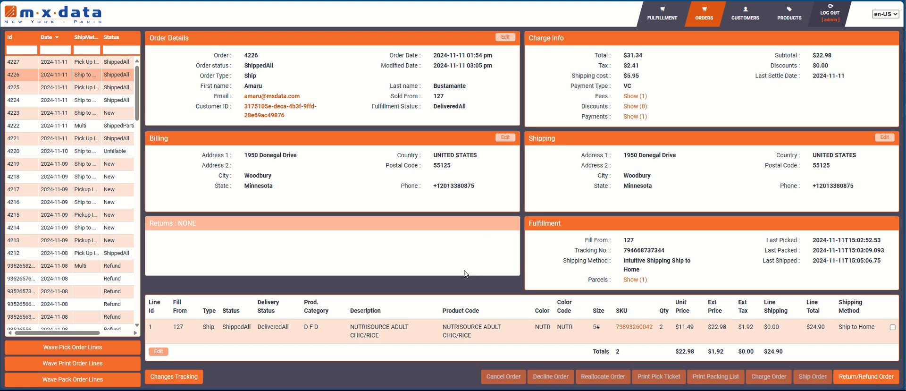
key(alt+Tab)
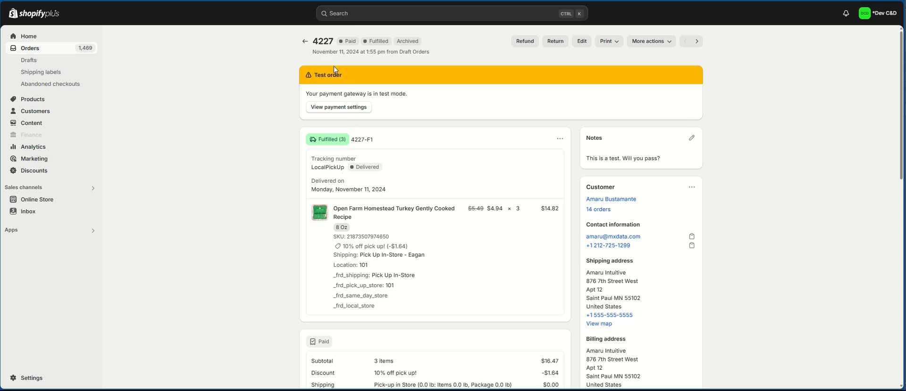
Step: Open order 4226 from the Shopify orders list and locate its FedEx tracking number
click(306, 41)
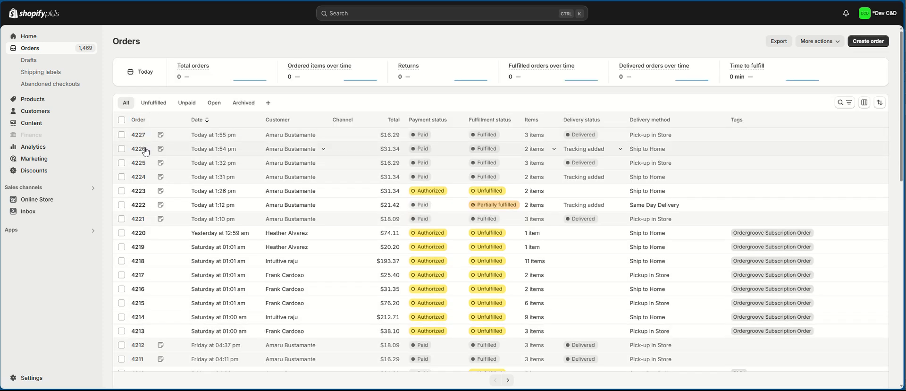
click(142, 149)
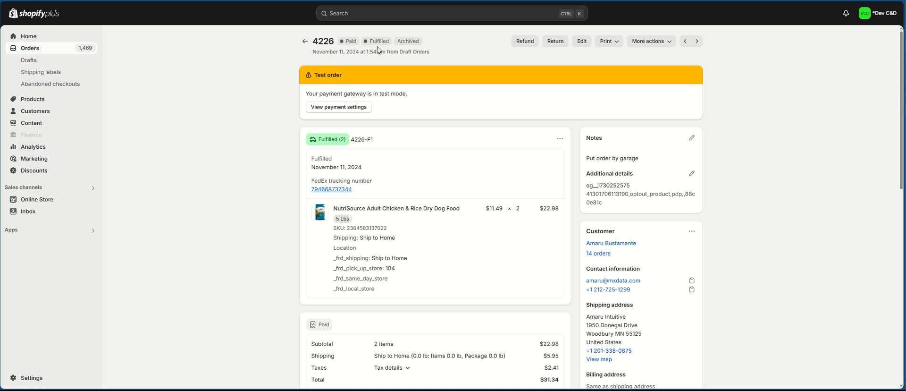
scroll(264, 255, down, 1)
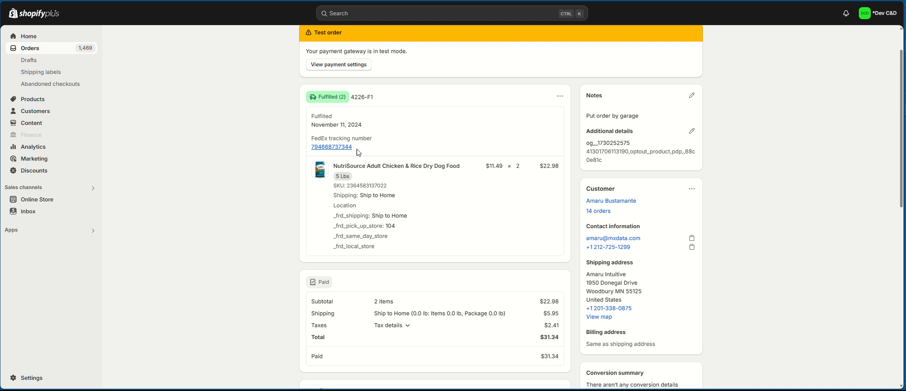
drag(357, 149, 310, 147)
click(273, 203)
Step: Check the FedEx tracking page shows In Transit, then scroll to the order's timeline
click(330, 147)
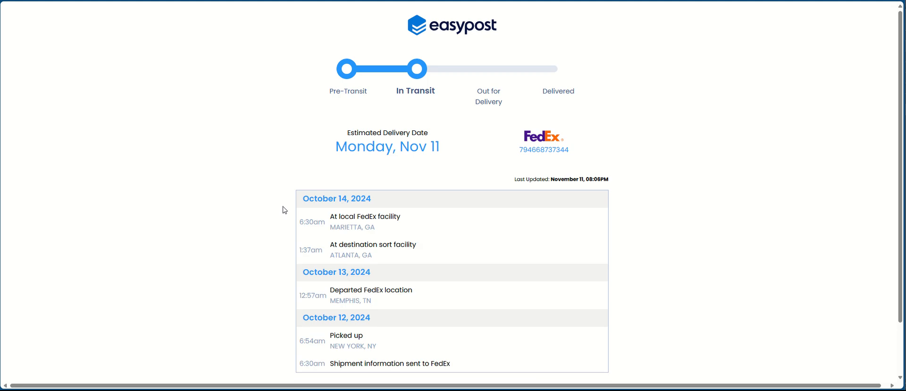
scroll(274, 230, down, 2)
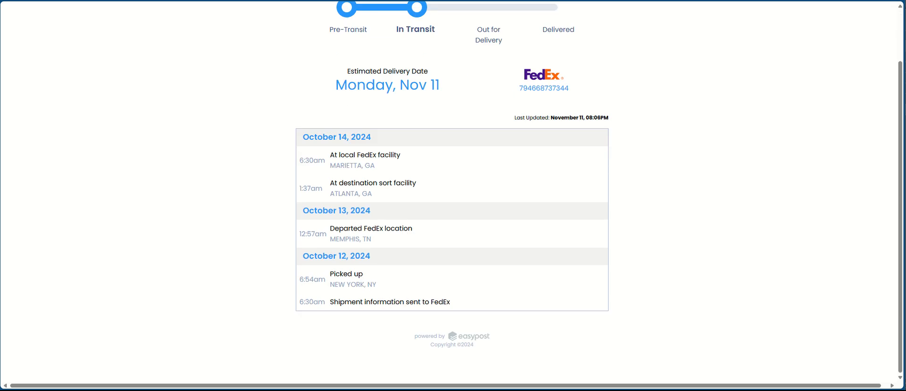
click(223, 1)
scroll(289, 311, down, 3)
scroll(291, 312, down, 5)
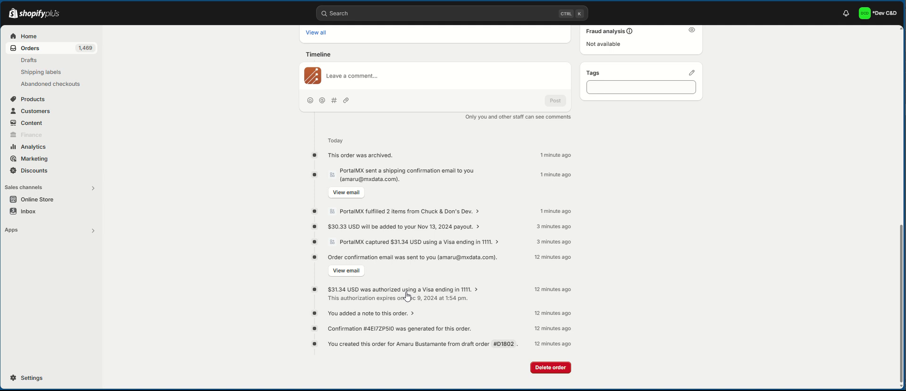
Step: Inspect the $31.34 payment capture and 2-item fulfillment timeline entries
click(498, 243)
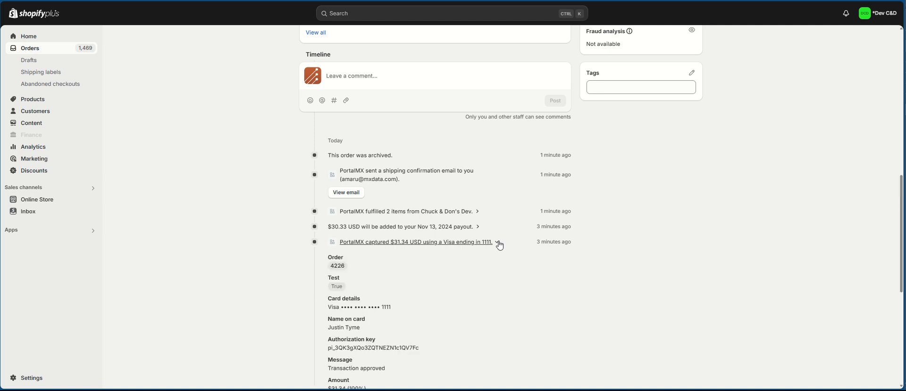
click(498, 244)
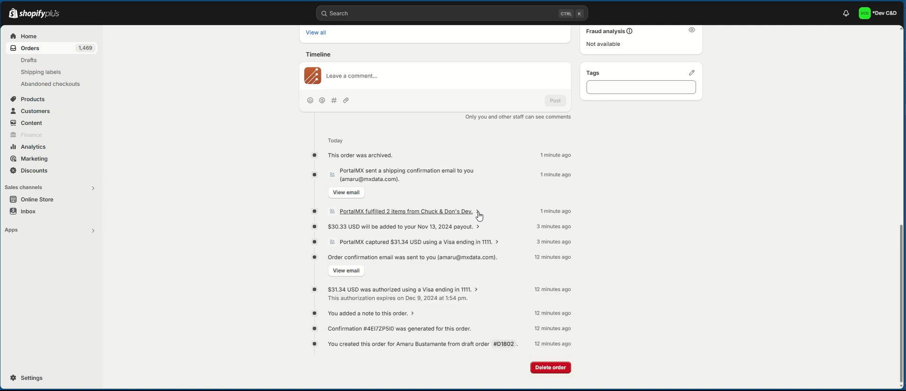
click(477, 213)
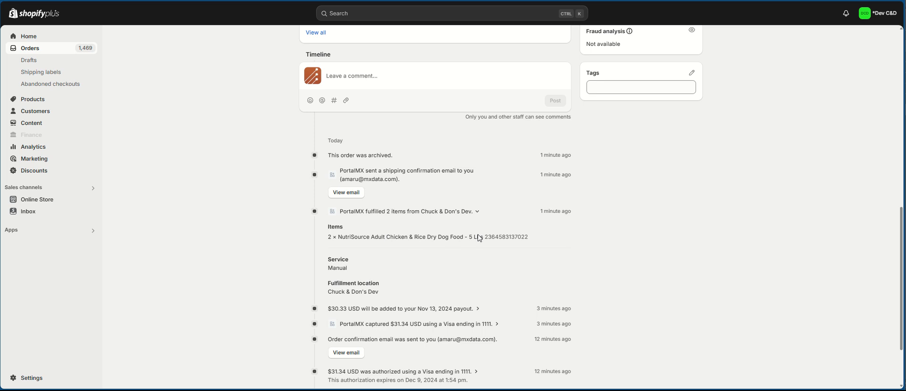
click(477, 214)
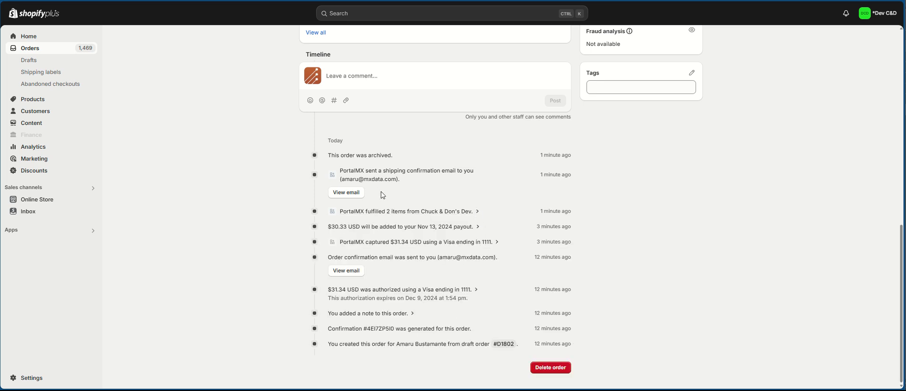
Step: Read the shipping confirmation email, then return to order 4226 in MX Data
click(351, 197)
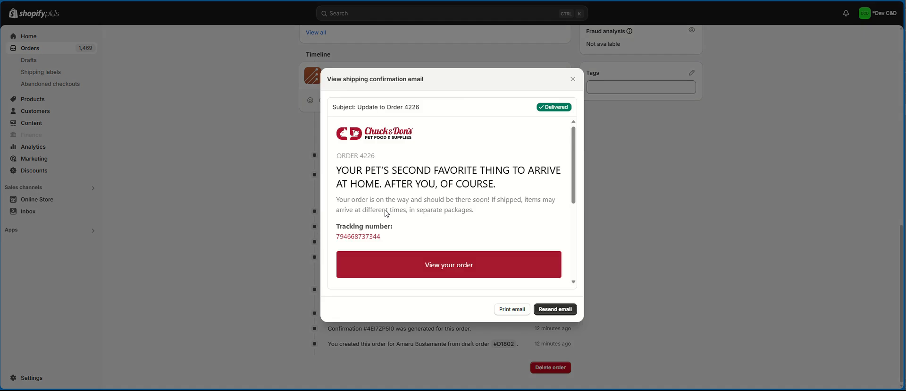
scroll(513, 188, down, 3)
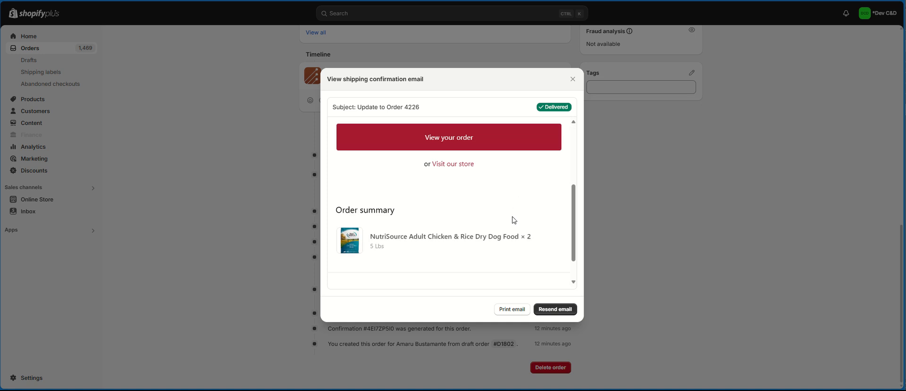
scroll(514, 222, down, 1)
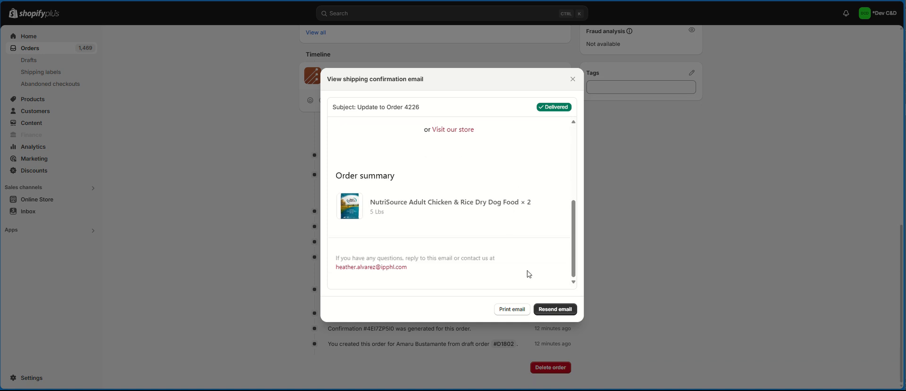
click(573, 79)
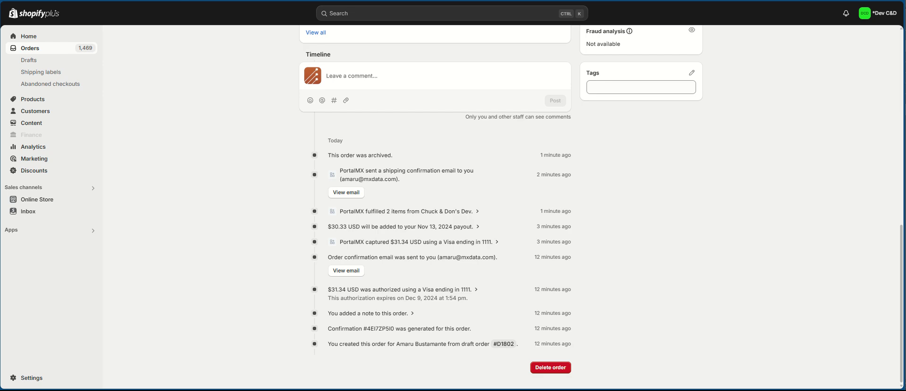
click(128, 1)
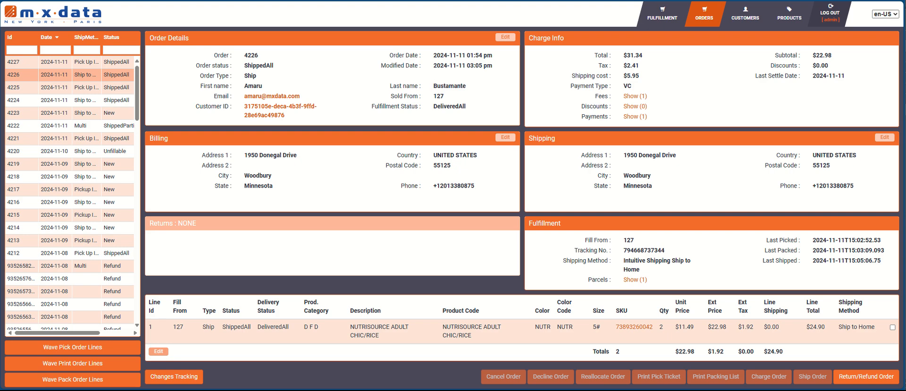